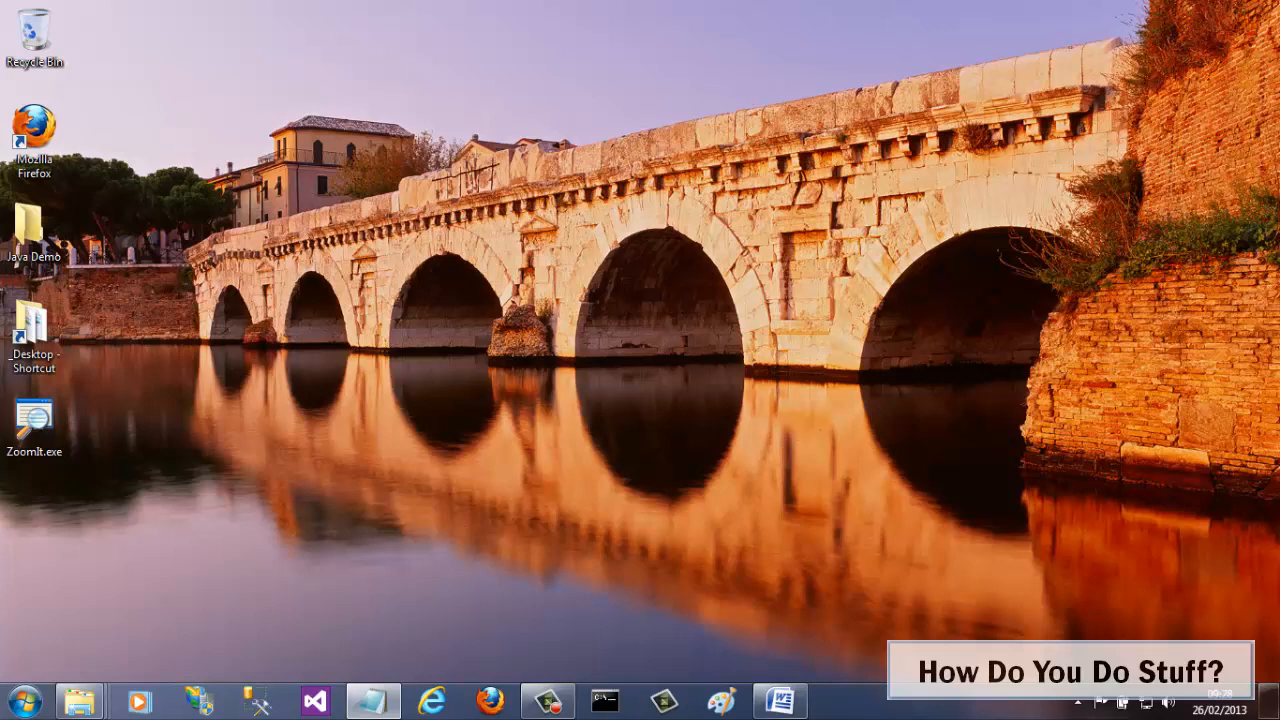
Search Google in Internet Explorer for "java se development kit" and open the Java SE Downloads result
{"action": "left_click", "coordinate": [432, 700]}
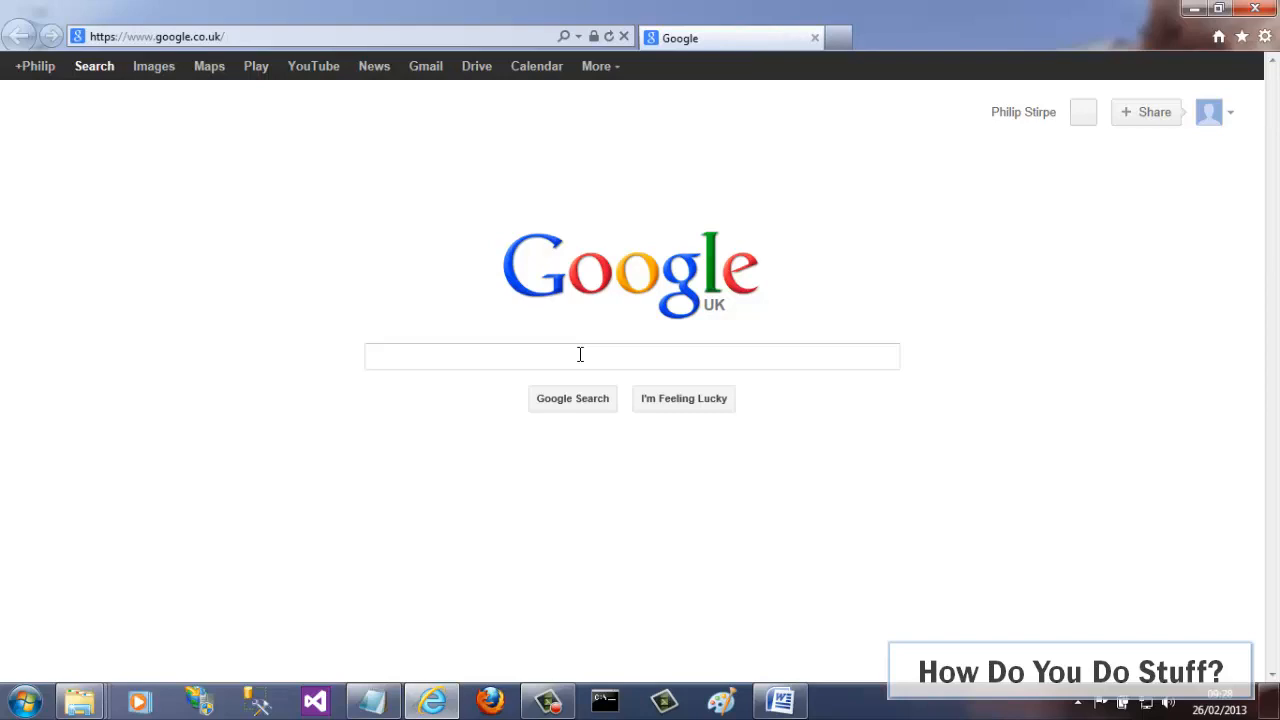
{"action": "type", "text": "java se development kit"}
{"action": "key", "text": "Return"}
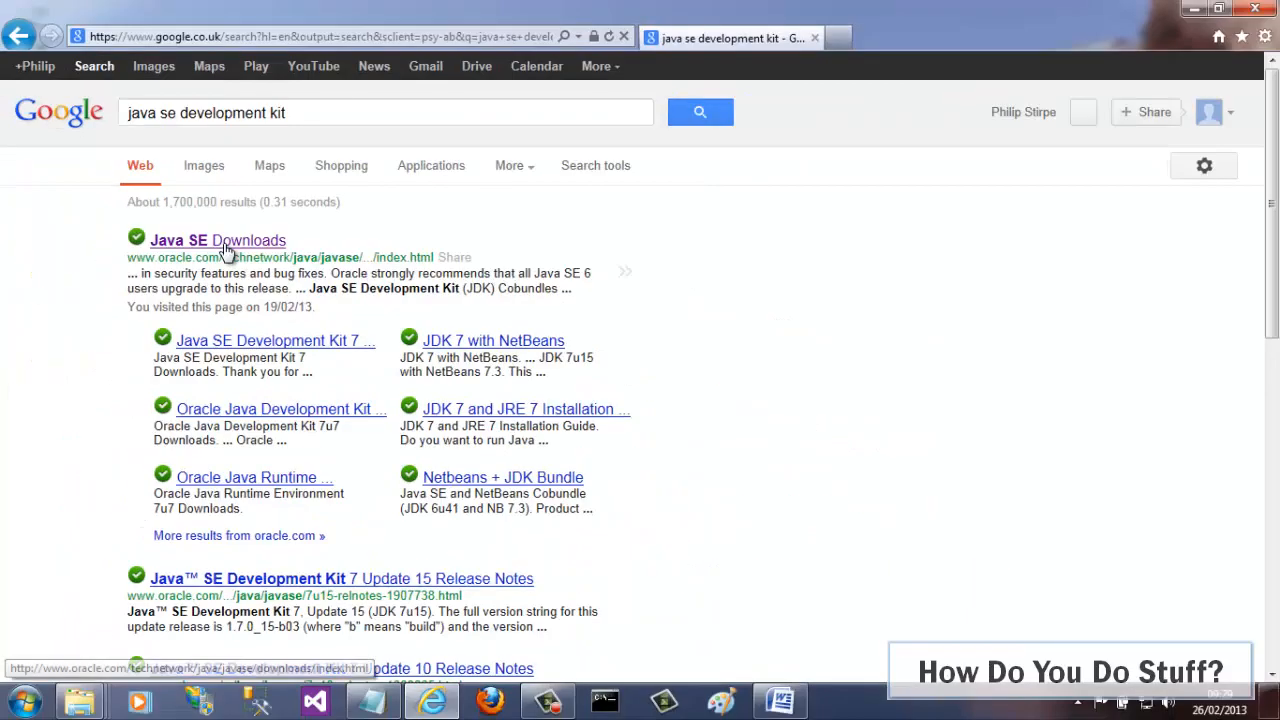
{"action": "left_click", "coordinate": [213, 236]}
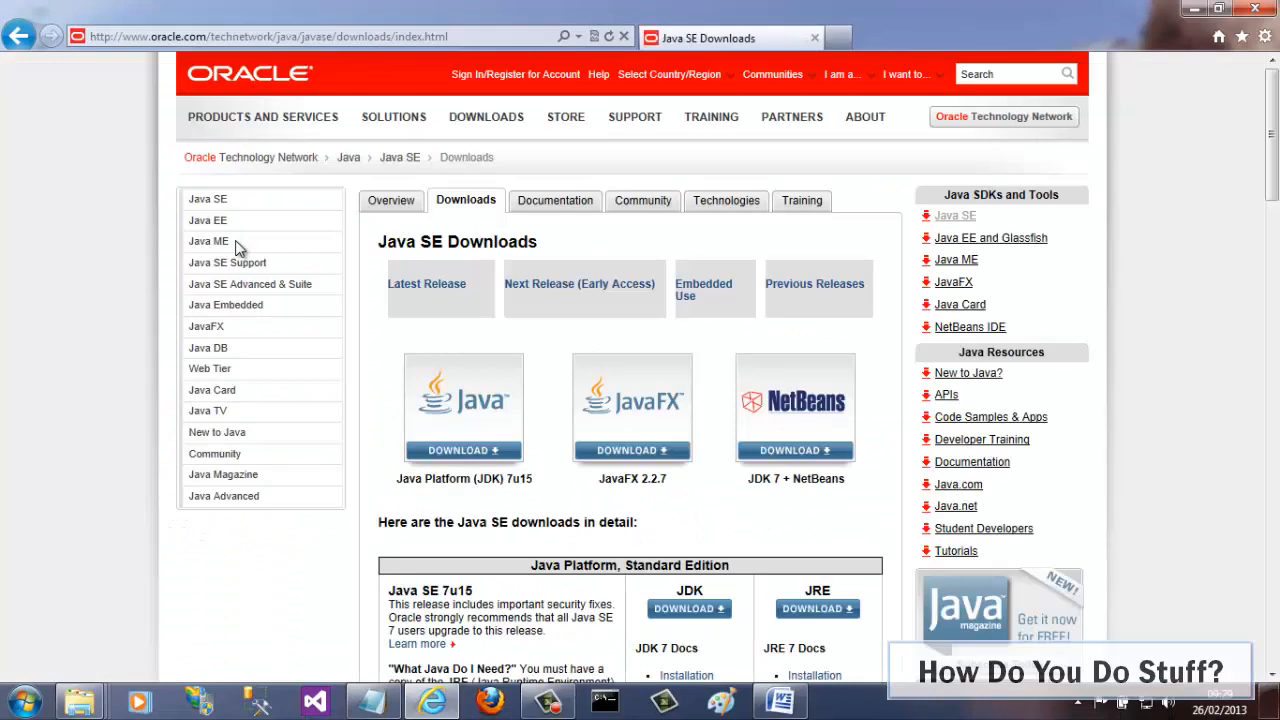
{"action": "left_click", "coordinate": [440, 36]}
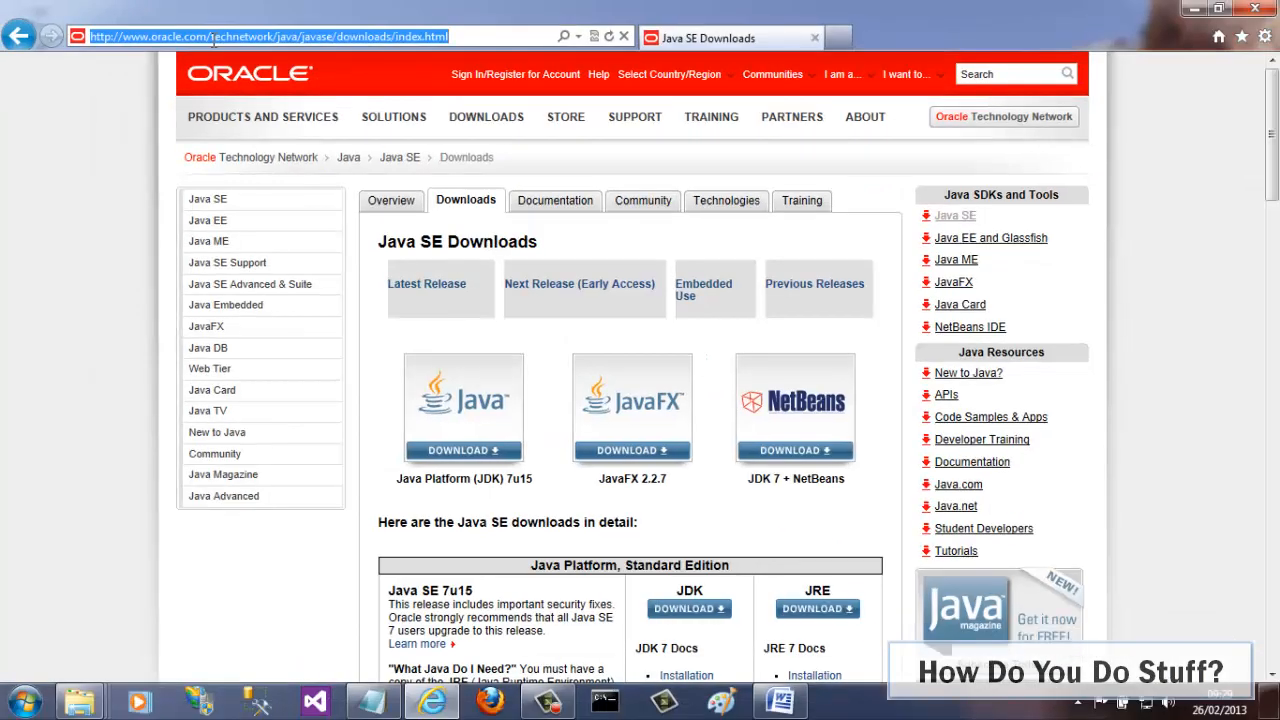
Leave the current page, go to java.sun.com and open Java SE from the top downloads there
{"action": "left_click", "coordinate": [18, 36]}
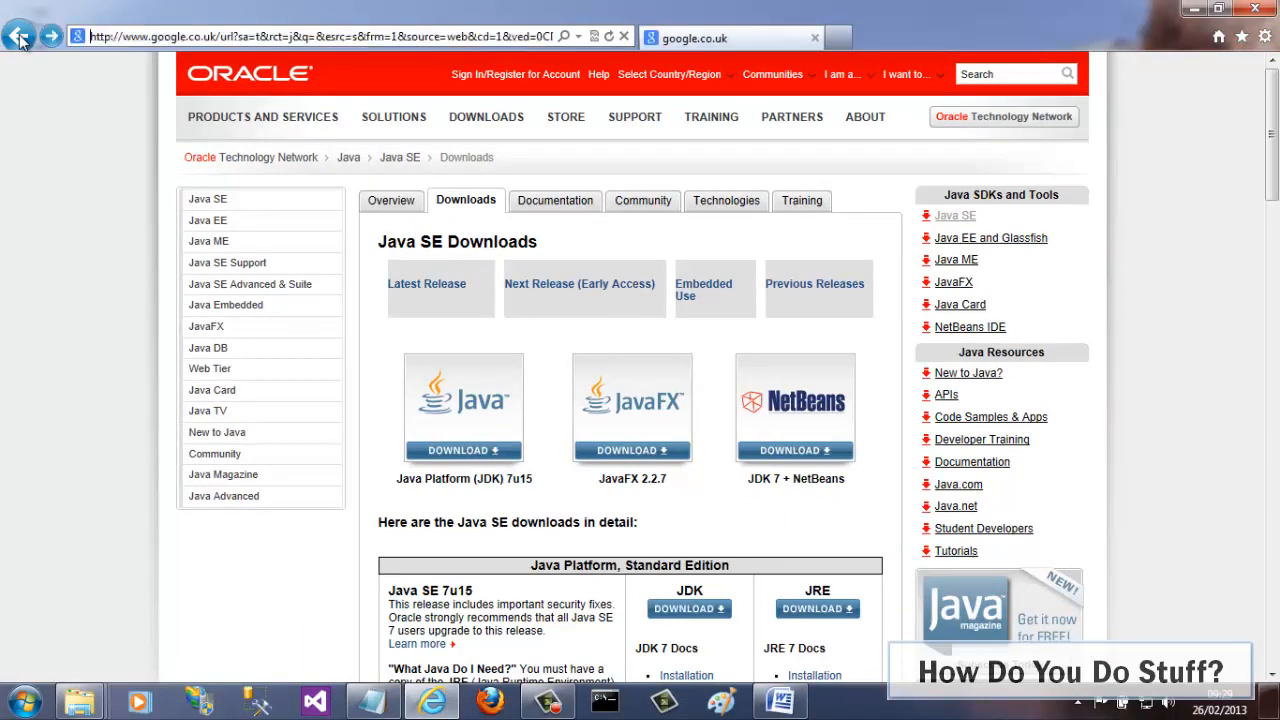
{"action": "left_click", "coordinate": [166, 42]}
{"action": "type", "text": "java.sun.com"}
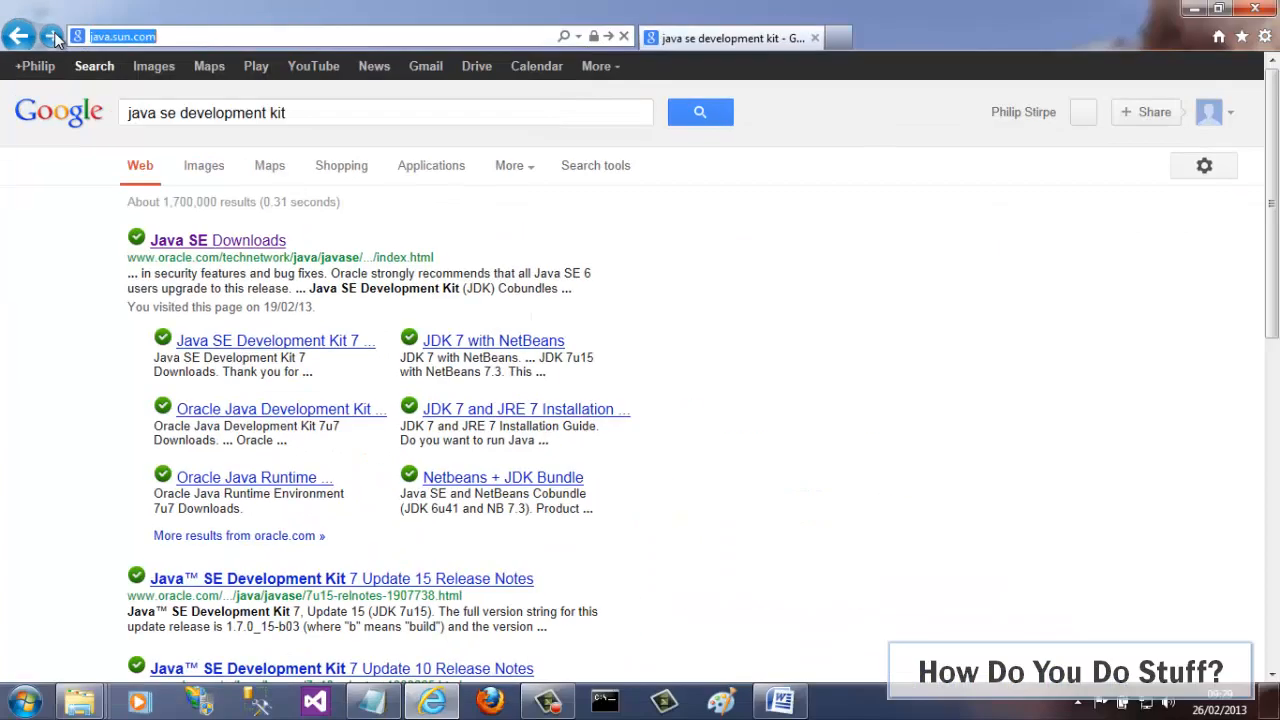
{"action": "left_click", "coordinate": [354, 69]}
{"action": "key", "text": "Return"}
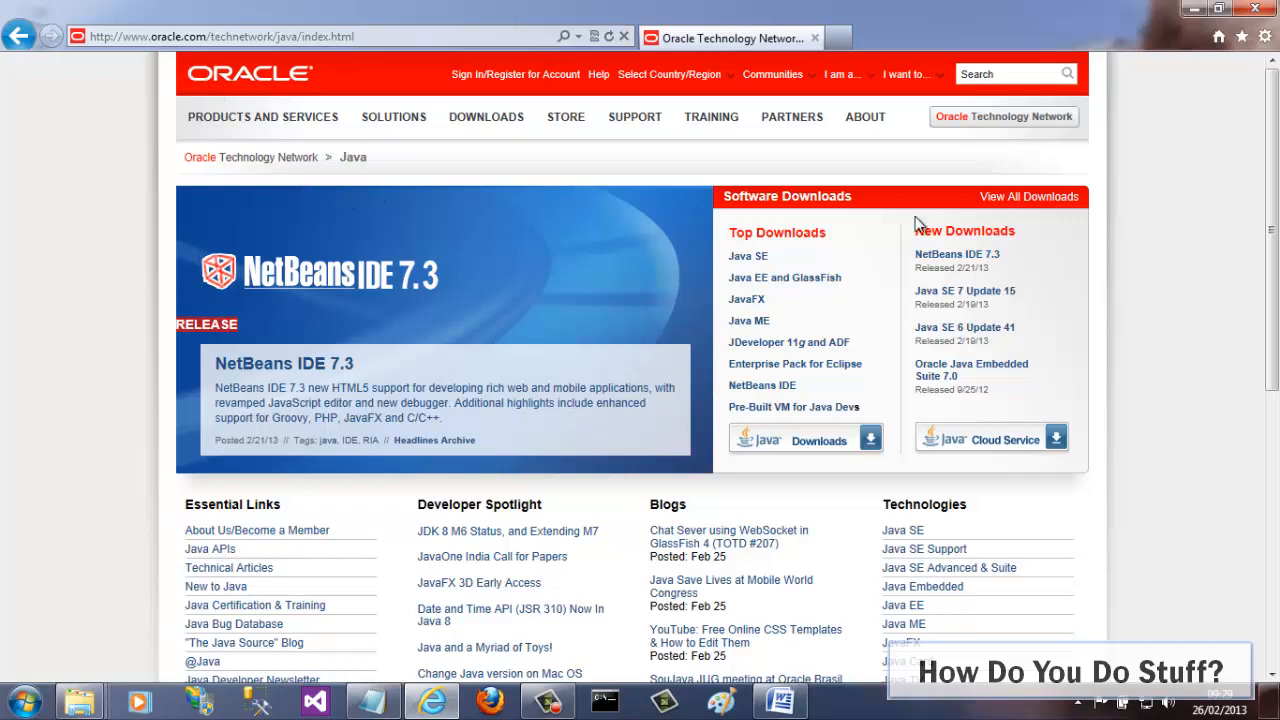
{"action": "left_click", "coordinate": [757, 262]}
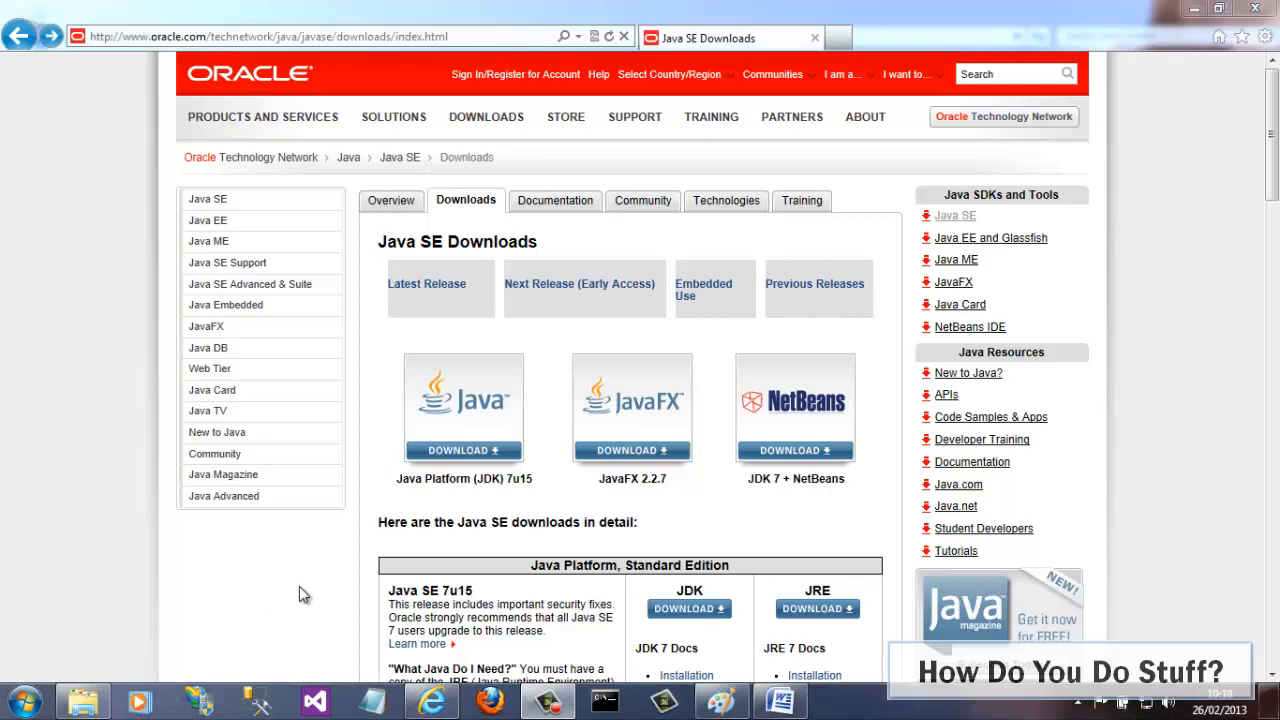
Examine the Java SE downloads page for the Java Platform (JDK) 7u15, JDK, and Demos and Samples entries
{"action": "left_click_drag", "start_coordinate": [530, 479], "coordinate": [410, 482]}
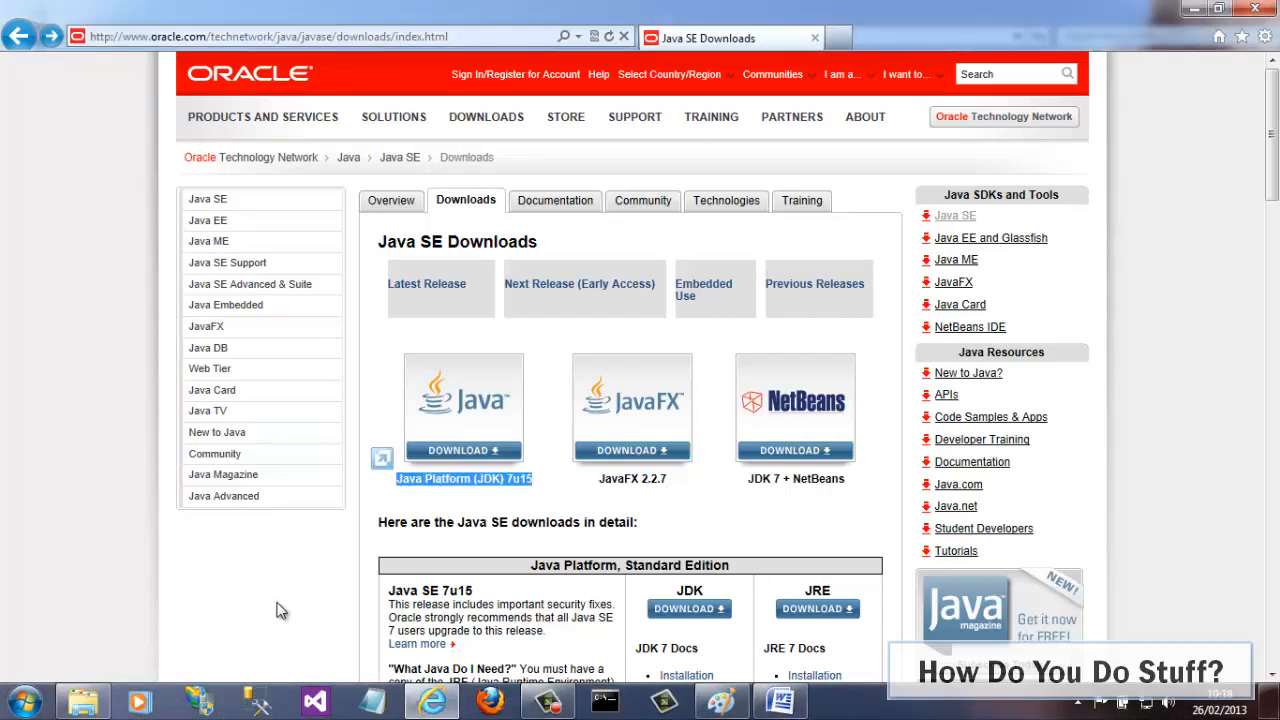
{"action": "scroll", "coordinate": [1275, 170], "scroll_direction": "down", "scroll_amount": 3}
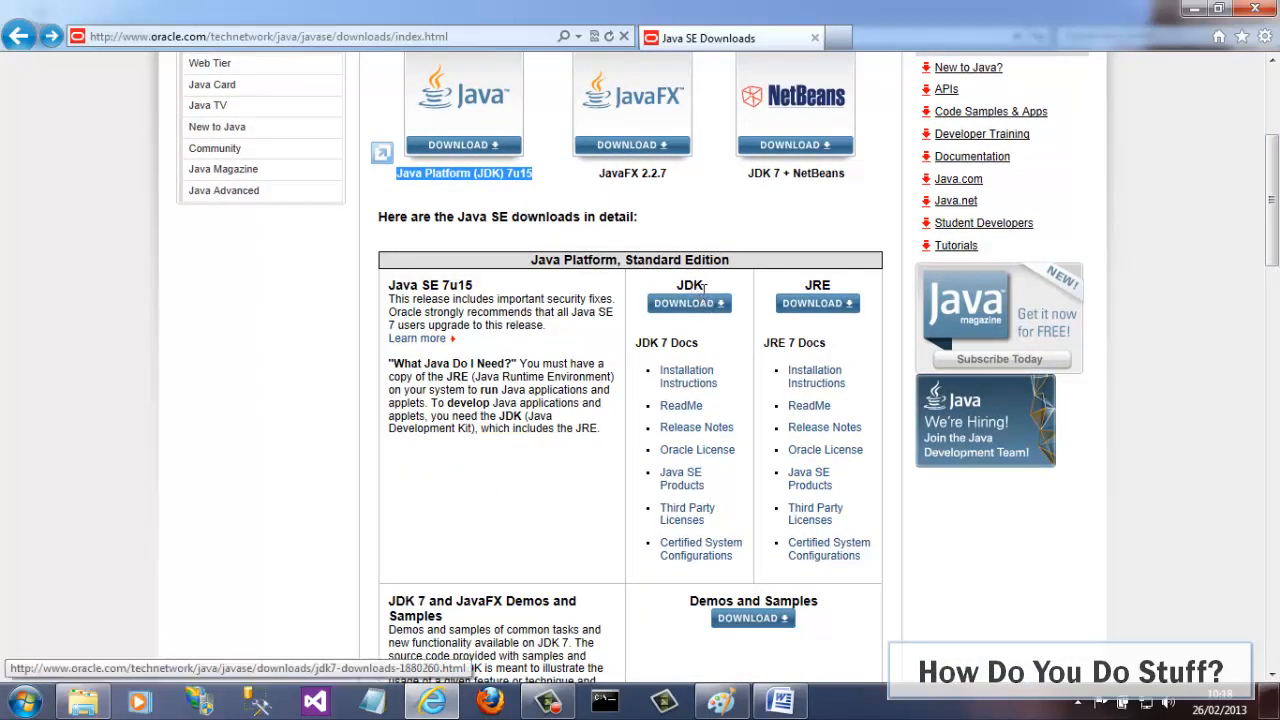
{"action": "left_click_drag", "start_coordinate": [708, 288], "coordinate": [675, 290]}
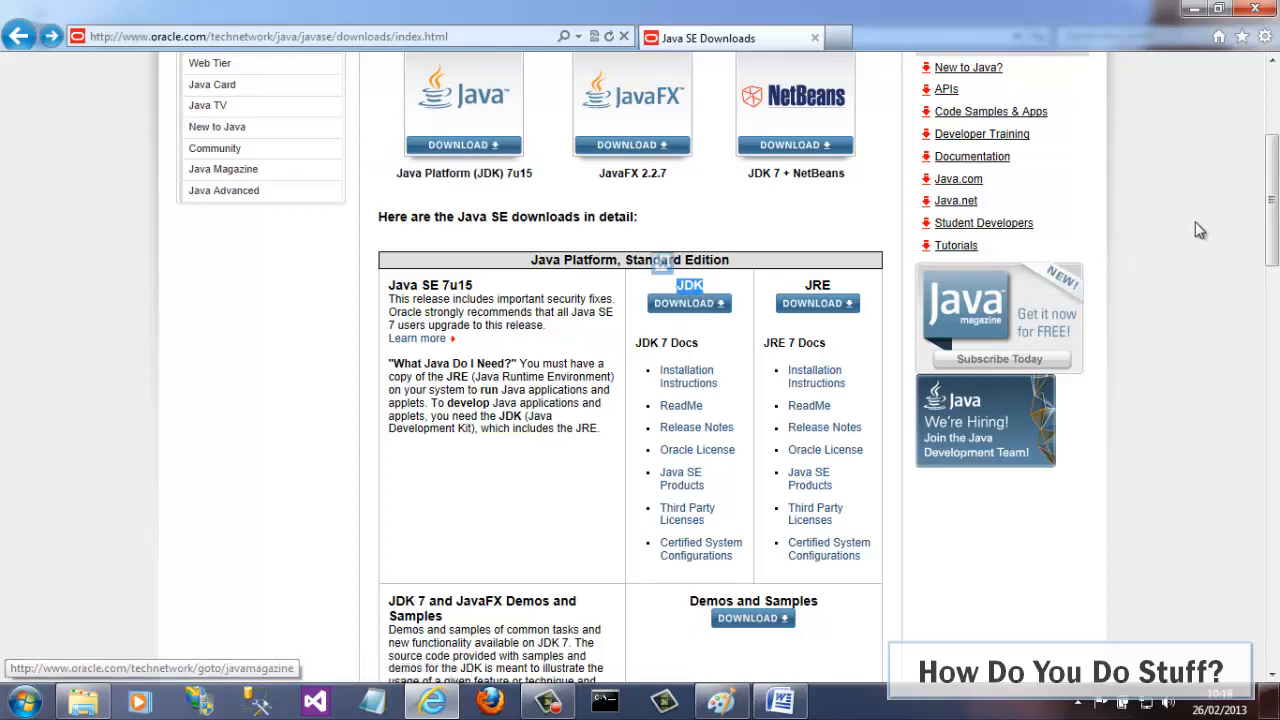
{"action": "scroll", "coordinate": [675, 290], "scroll_direction": "down", "scroll_amount": 2}
{"action": "scroll", "coordinate": [660, 58], "scroll_direction": "down", "scroll_amount": 1}
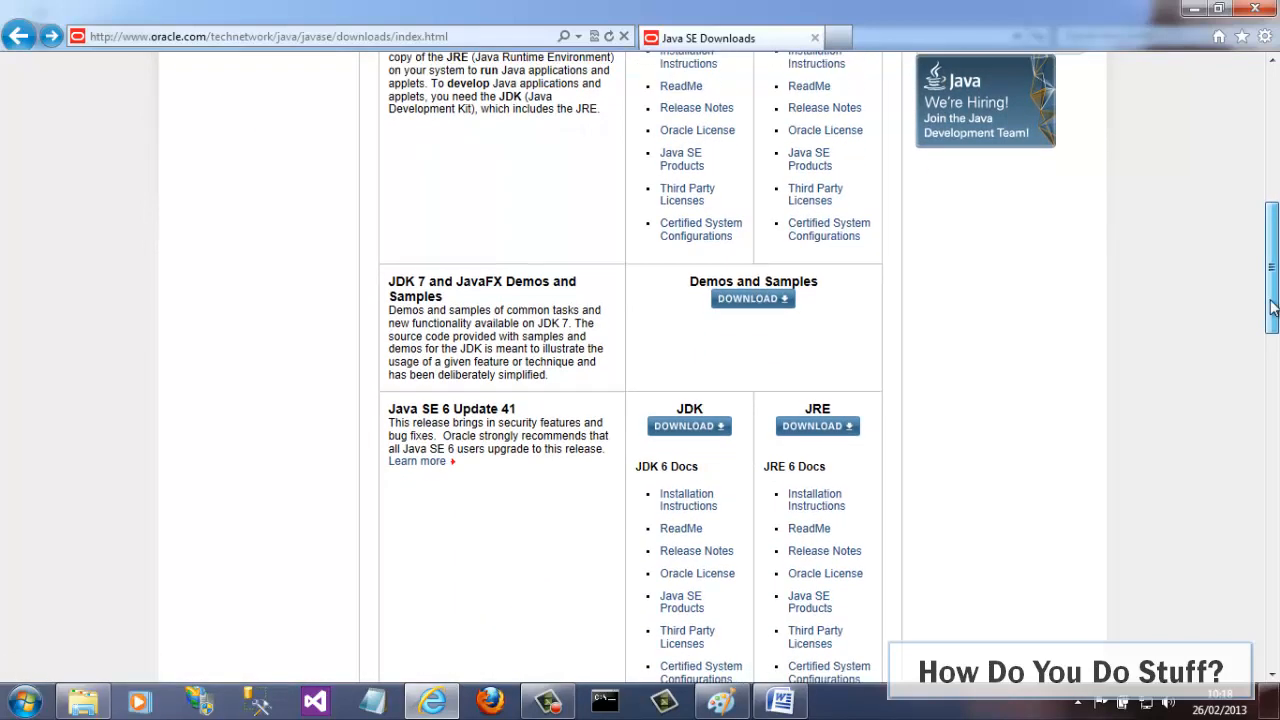
{"action": "left_click_drag", "start_coordinate": [818, 273], "coordinate": [689, 272]}
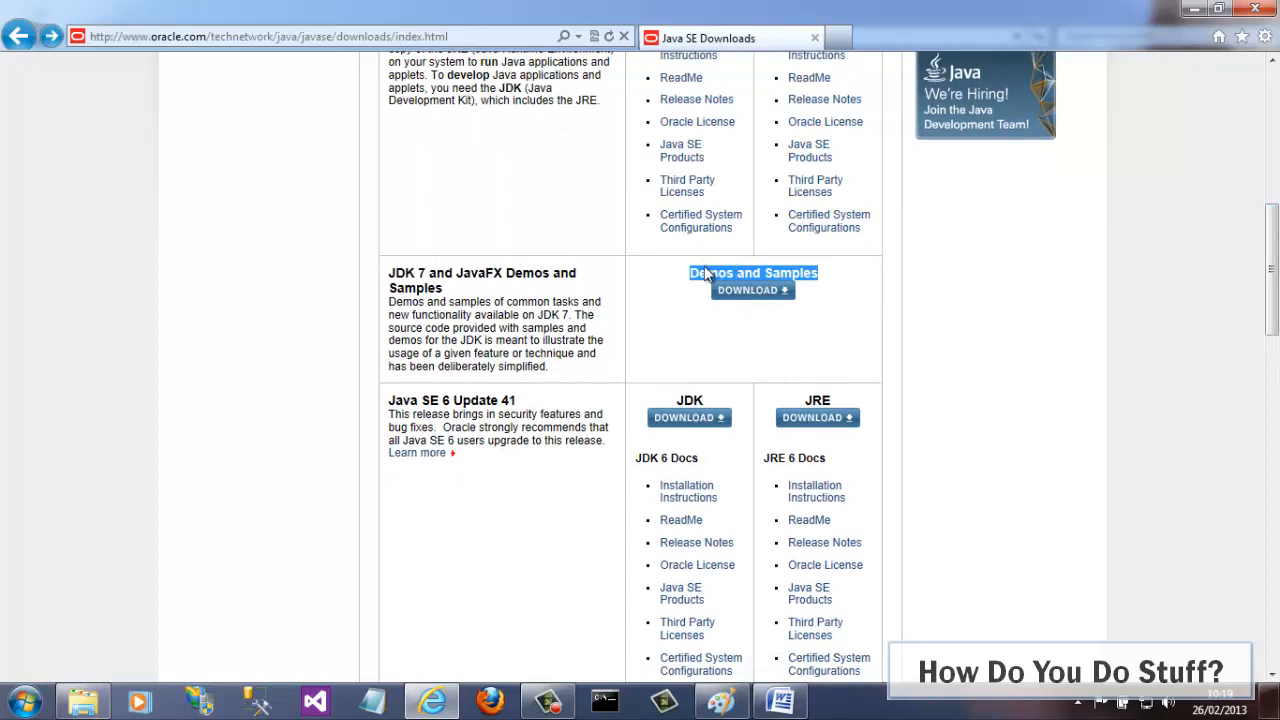
{"action": "left_click_drag", "start_coordinate": [1273, 310], "coordinate": [1276, 135]}
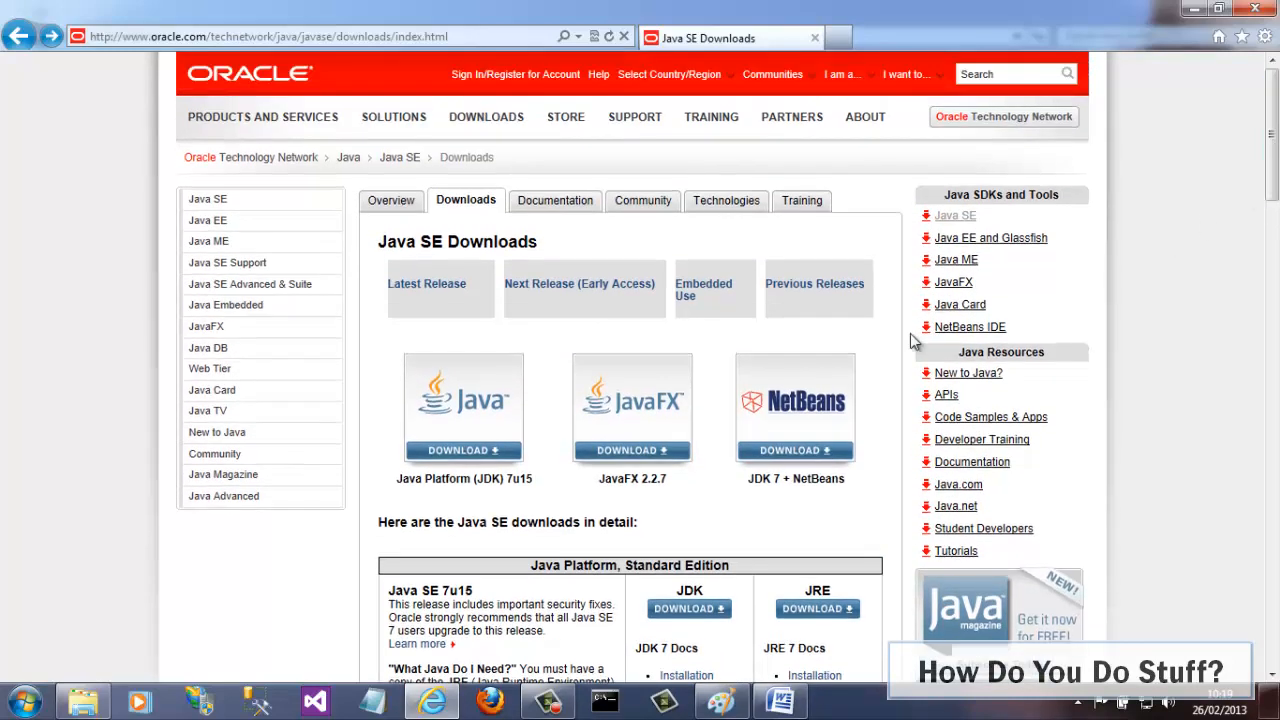
Open the Java Platform (JDK) 7u15 download page and accept the license agreement for Java SE Development Kit 7u15
{"action": "left_click", "coordinate": [463, 448]}
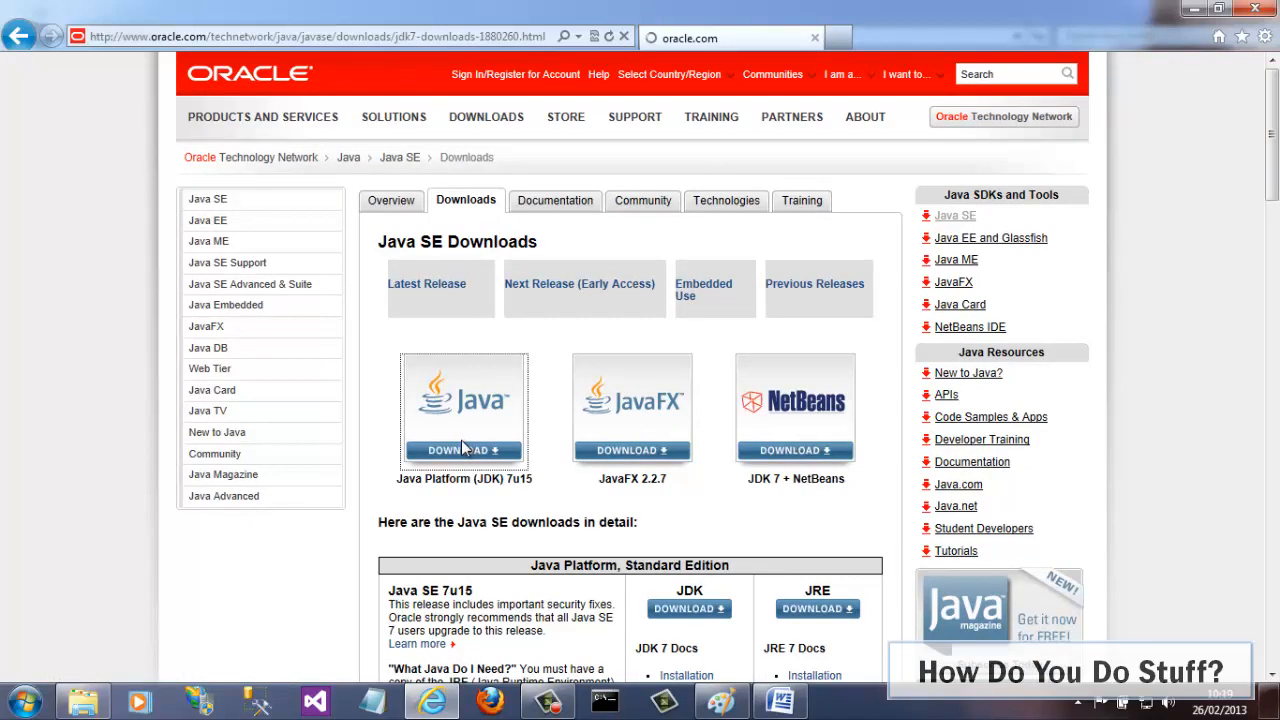
{"action": "left_click_drag", "start_coordinate": [1274, 240], "coordinate": [1278, 361]}
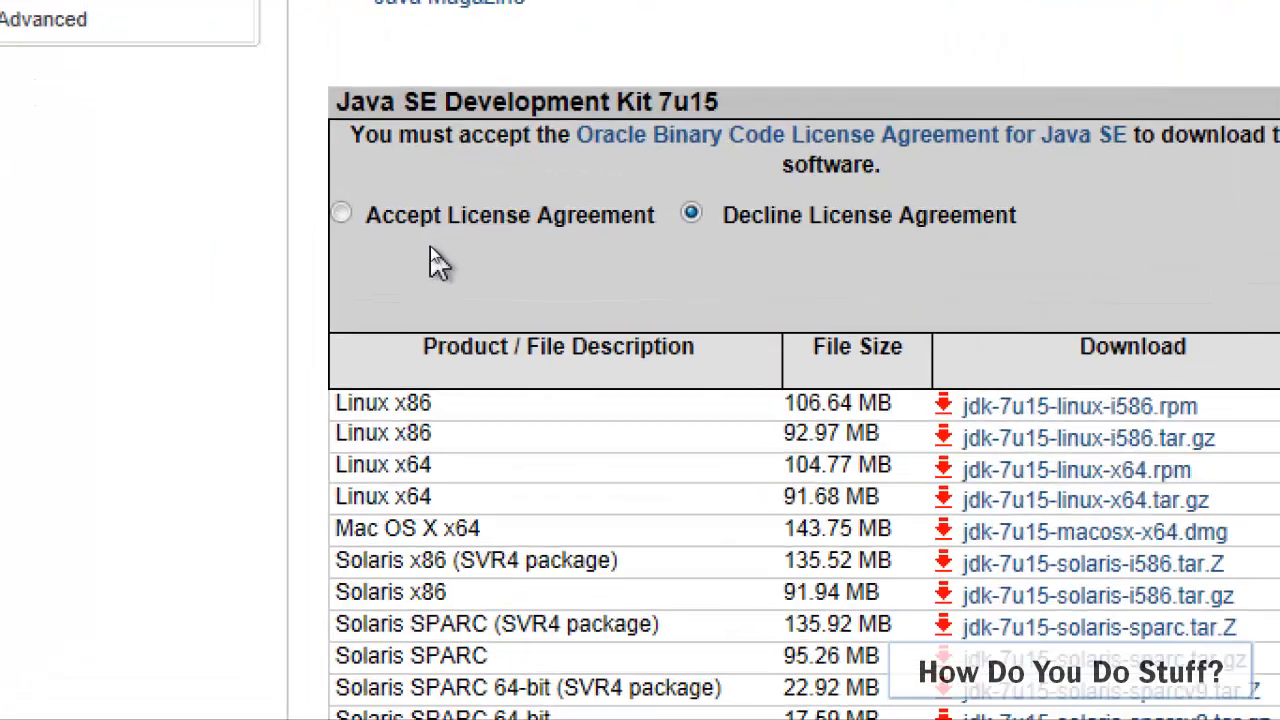
{"action": "left_click", "coordinate": [388, 220]}
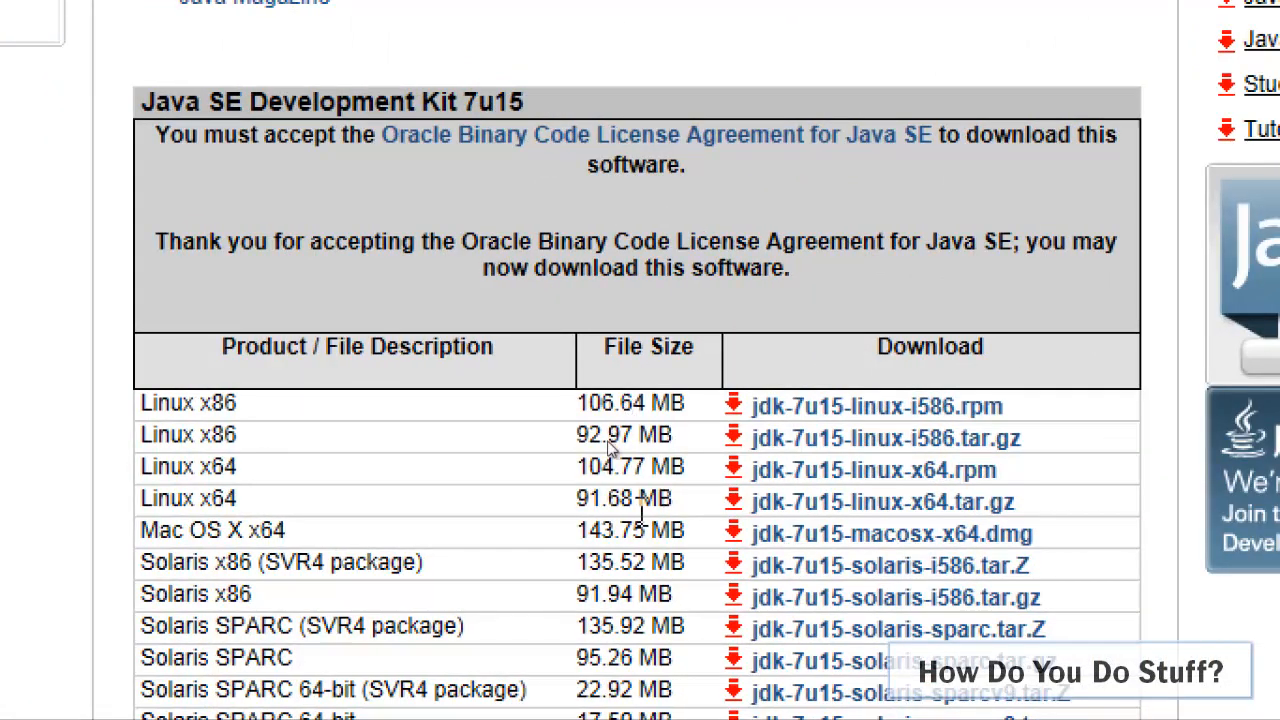
Download the Windows x64 installer jdk-7u15-windows-x64.exe and save it in the Java Demo folder
{"action": "scroll", "coordinate": [604, 635], "scroll_direction": "down", "scroll_amount": 2}
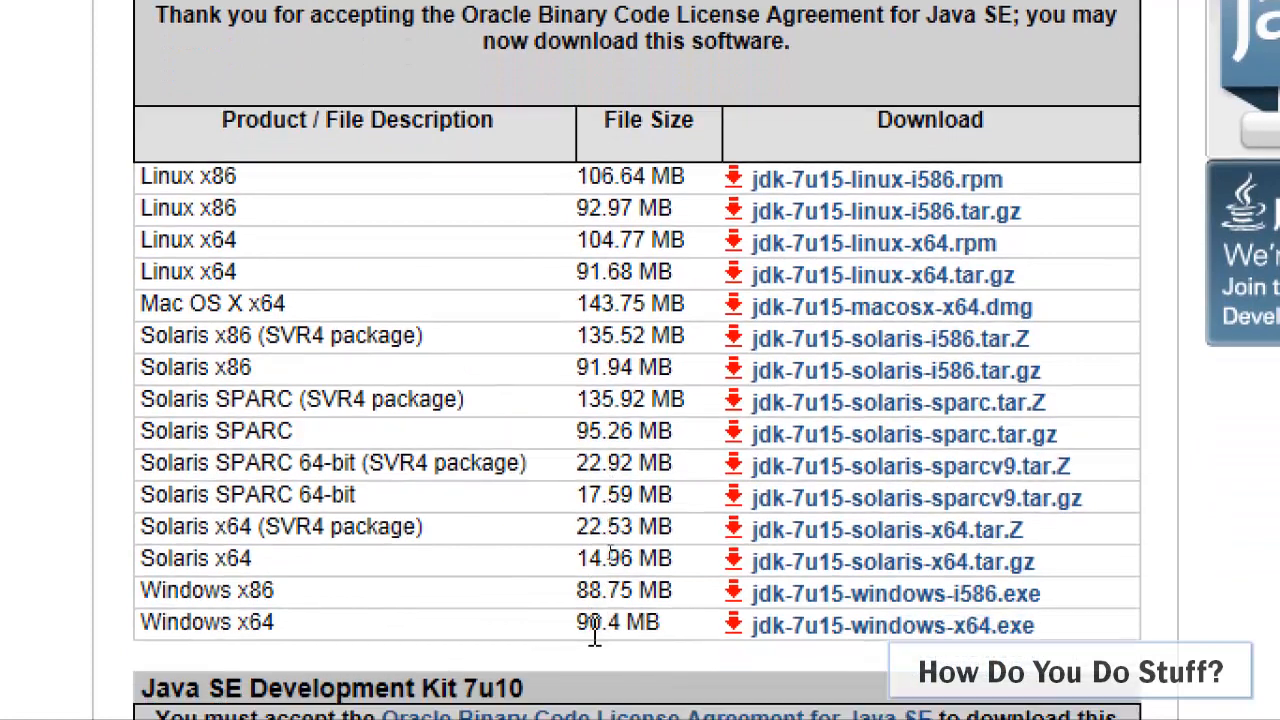
{"action": "scroll", "coordinate": [595, 630], "scroll_direction": "down", "scroll_amount": 1}
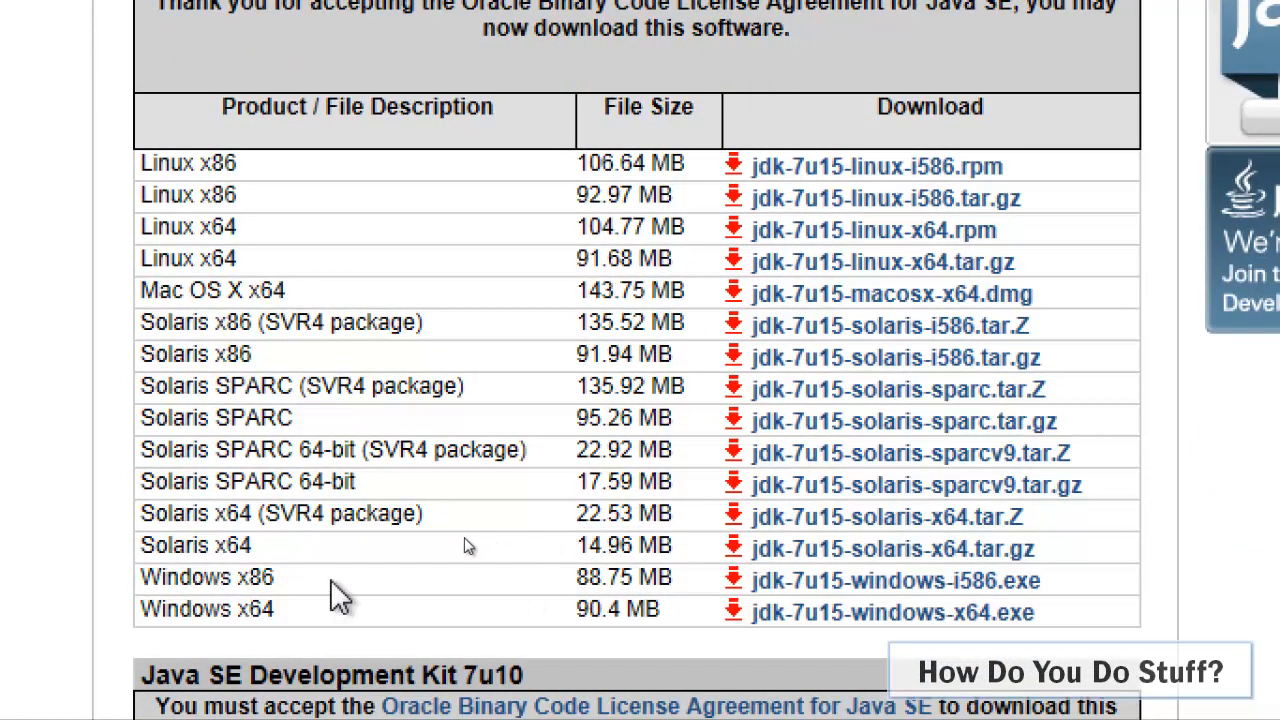
{"action": "triple_click", "coordinate": [240, 610]}
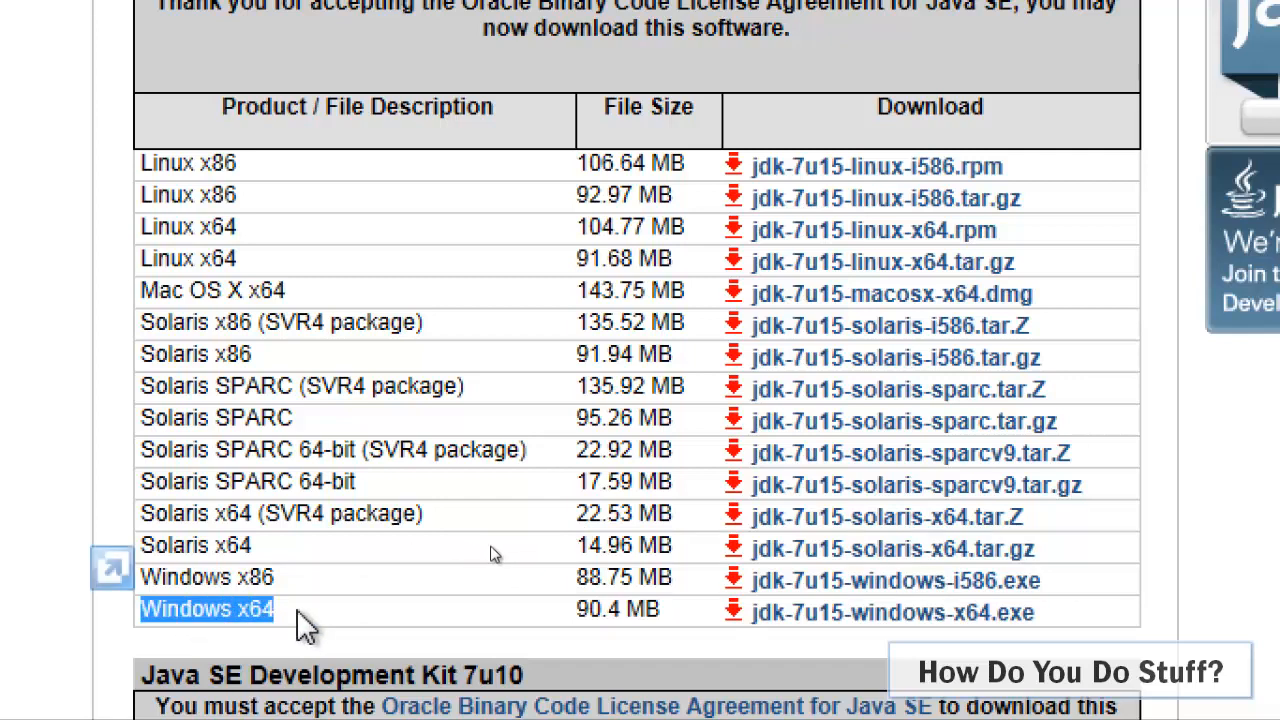
{"action": "left_click", "coordinate": [775, 615]}
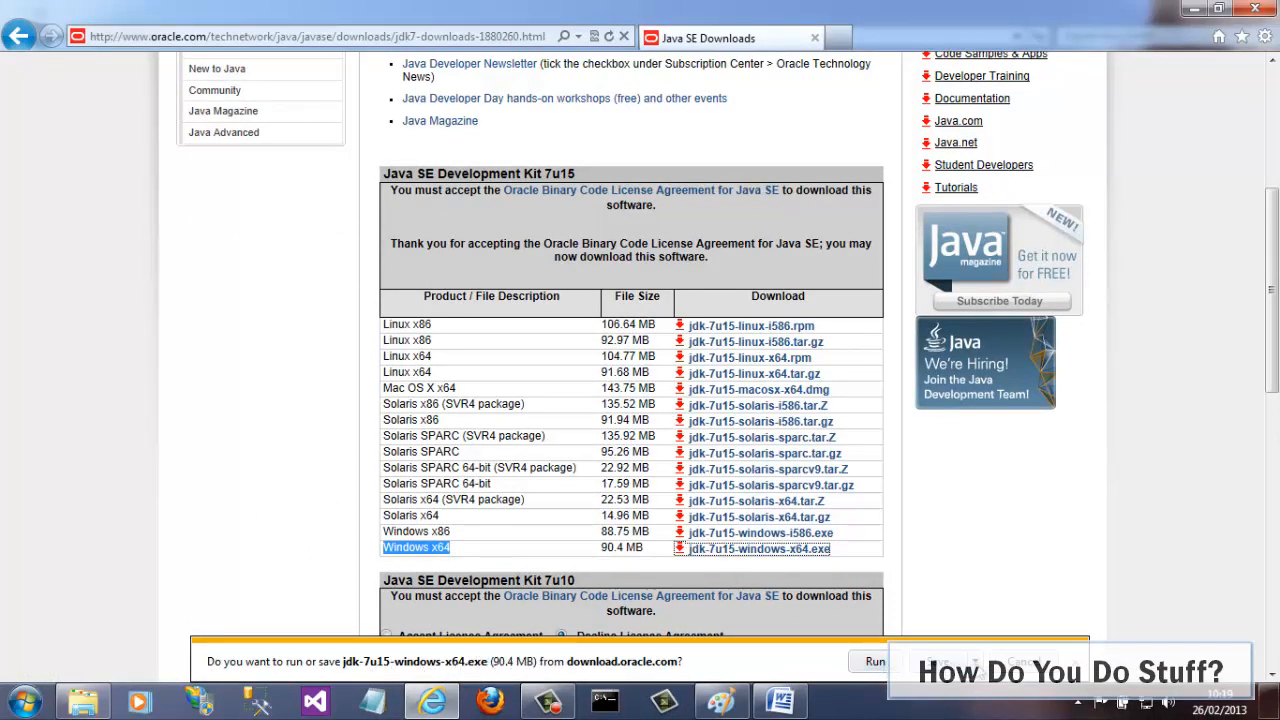
{"action": "left_click", "coordinate": [975, 662]}
{"action": "left_click", "coordinate": [1030, 639]}
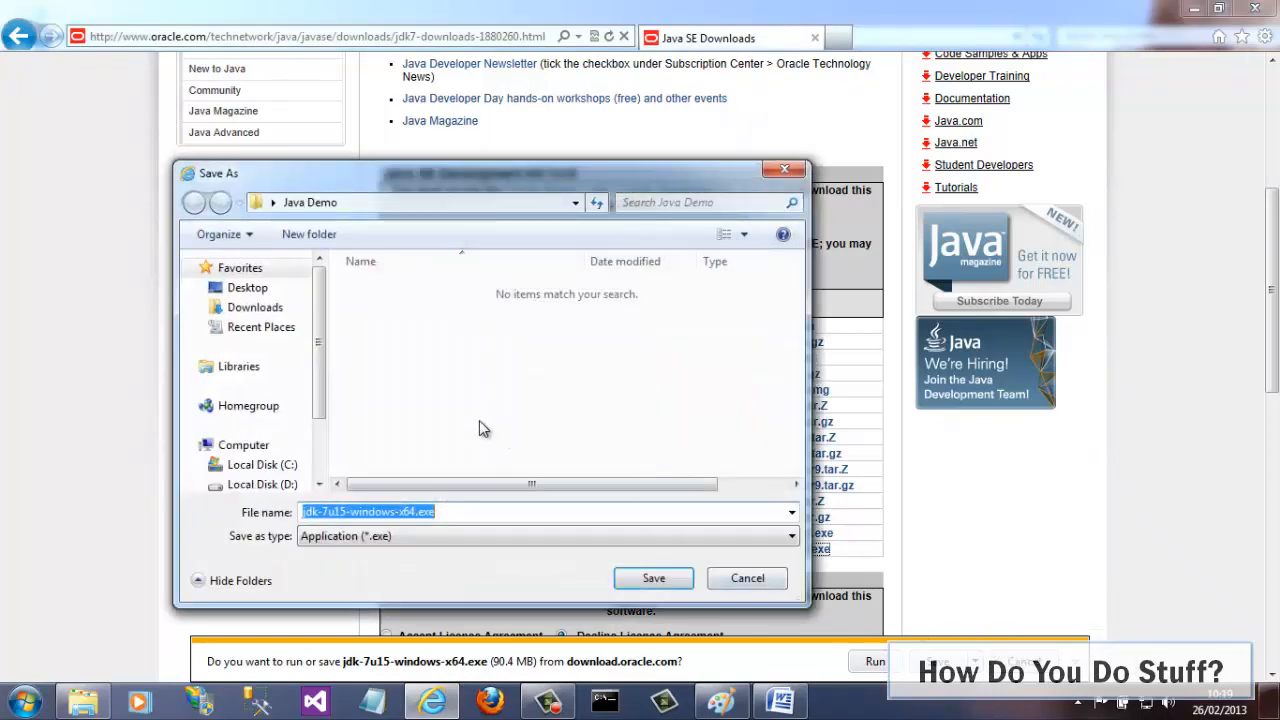
{"action": "left_click", "coordinate": [653, 579]}
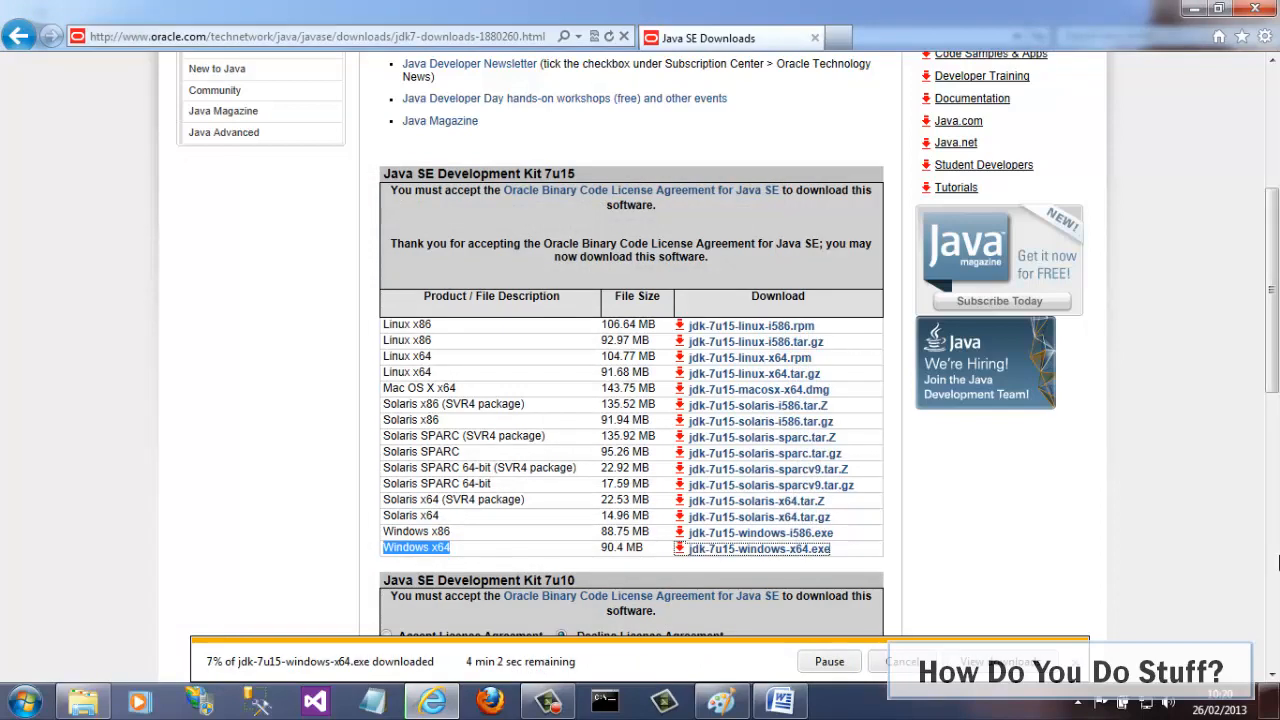
{"action": "left_click", "coordinate": [1271, 702]}
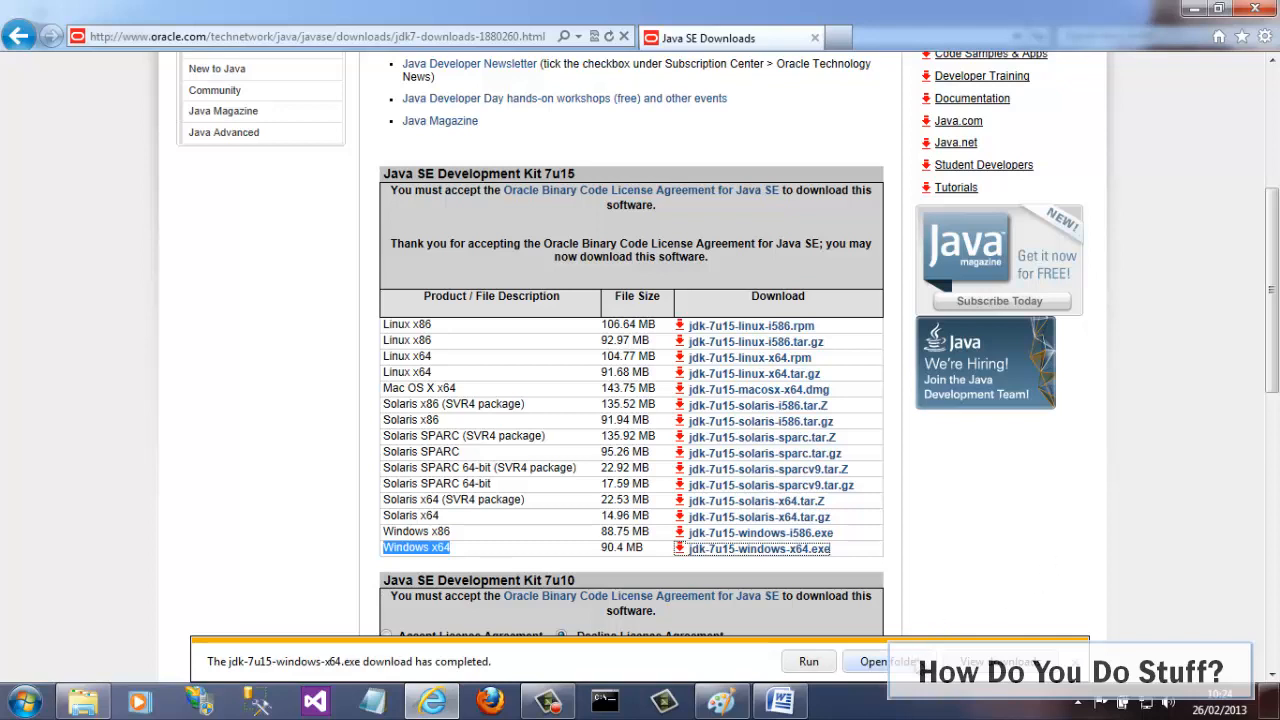
Open the folder containing the completed download and launch jdk-7u15-windows-x64.exe
{"action": "left_click", "coordinate": [873, 661]}
{"action": "left_click", "coordinate": [759, 360]}
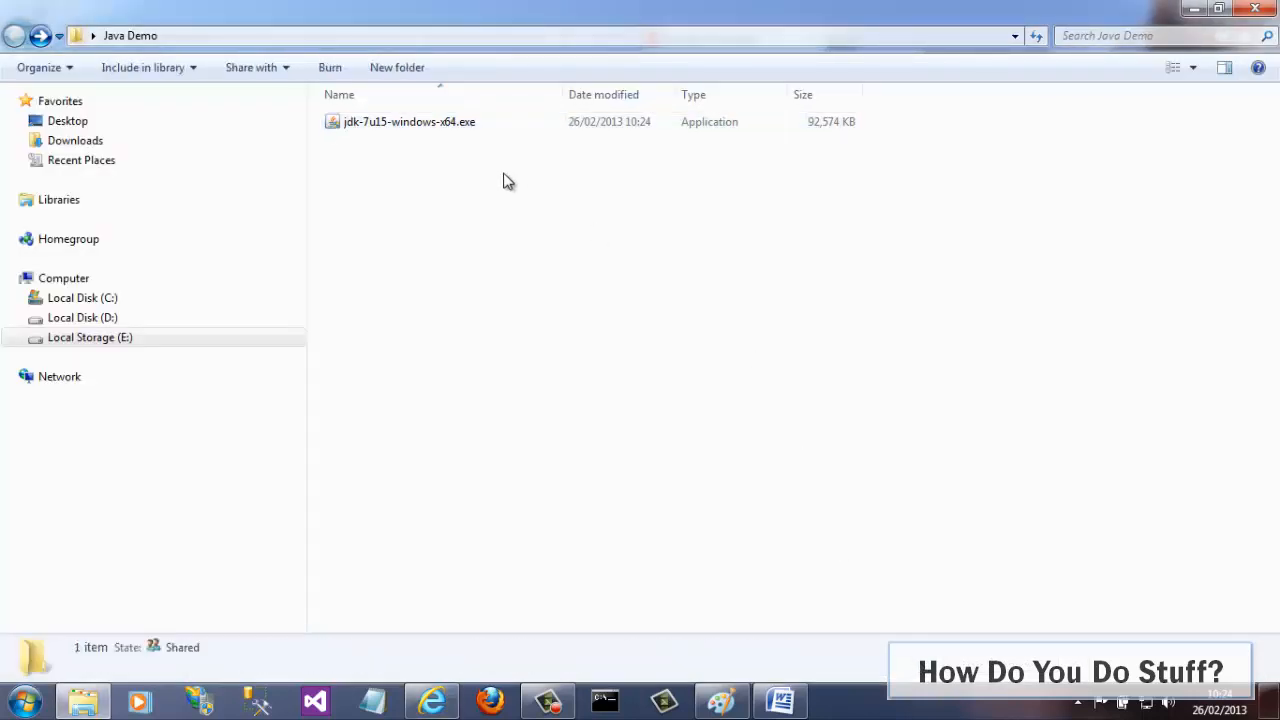
{"action": "left_click", "coordinate": [433, 124]}
{"action": "left_click", "coordinate": [466, 230]}
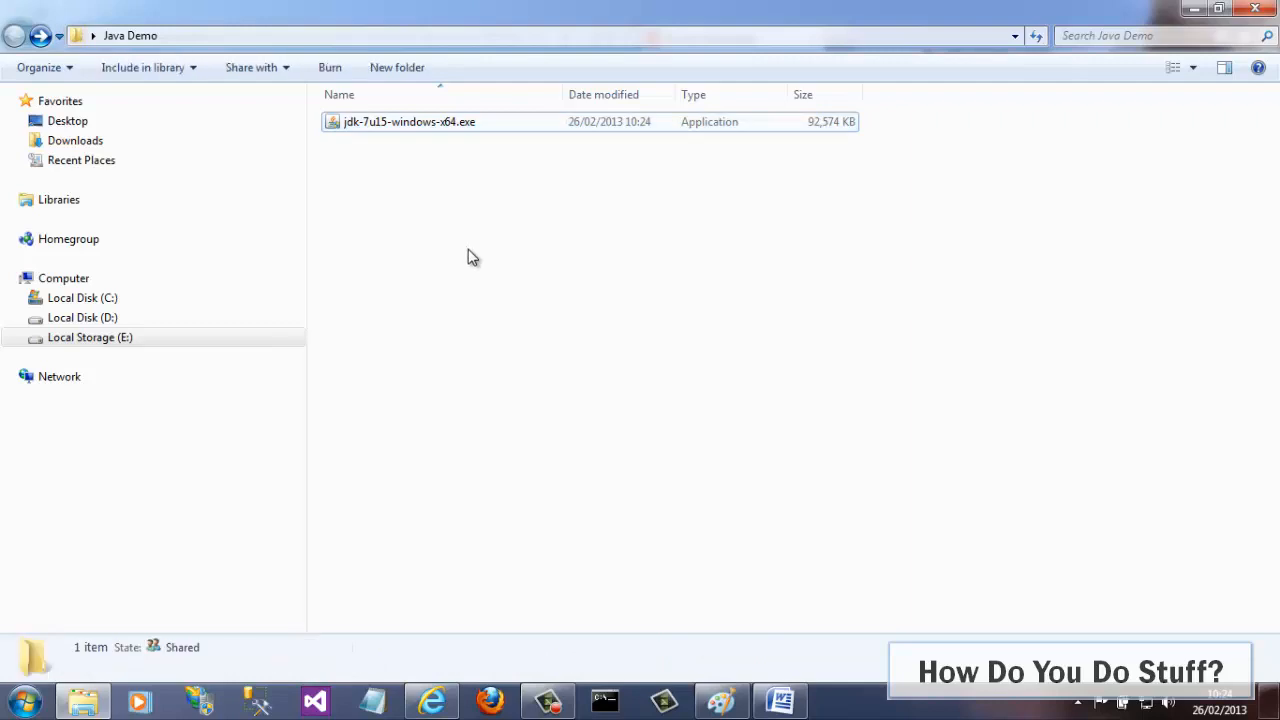
{"action": "double_click", "coordinate": [424, 128]}
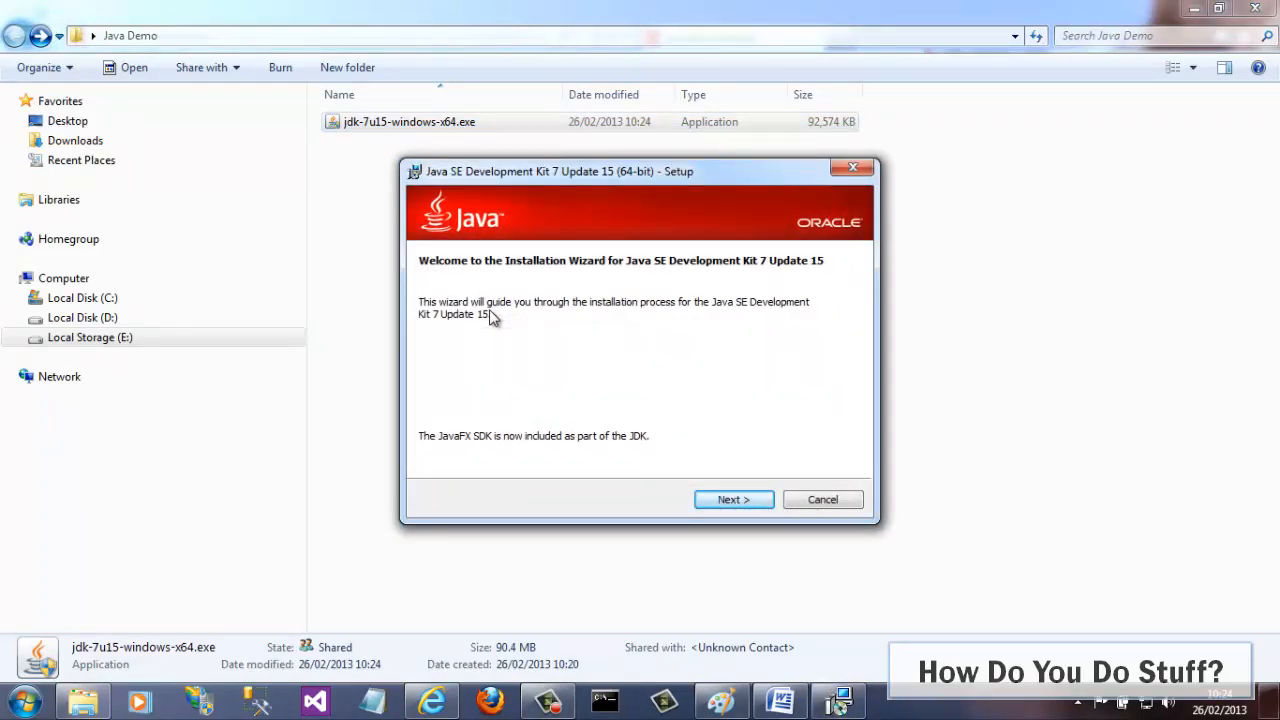
Install the JDK and JRE with the default features and destination folders, finish the wizard and close the registration page
{"action": "left_click", "coordinate": [750, 503]}
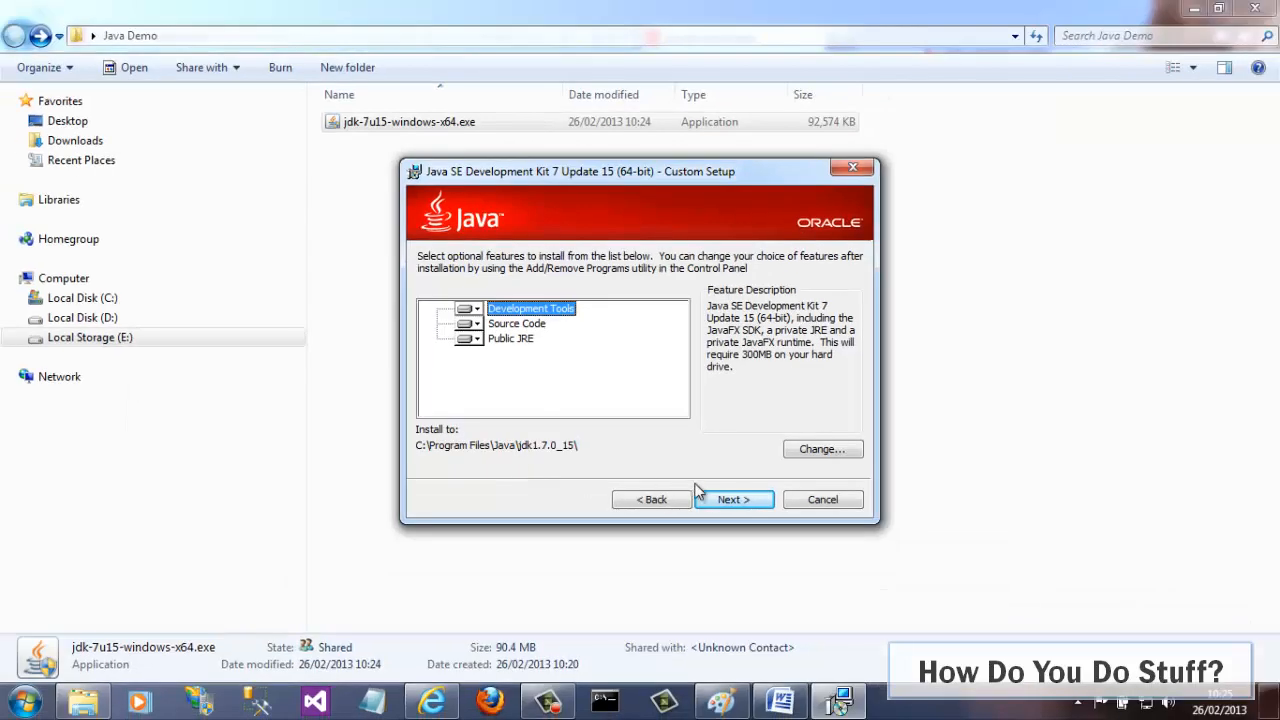
{"action": "left_click", "coordinate": [955, 541]}
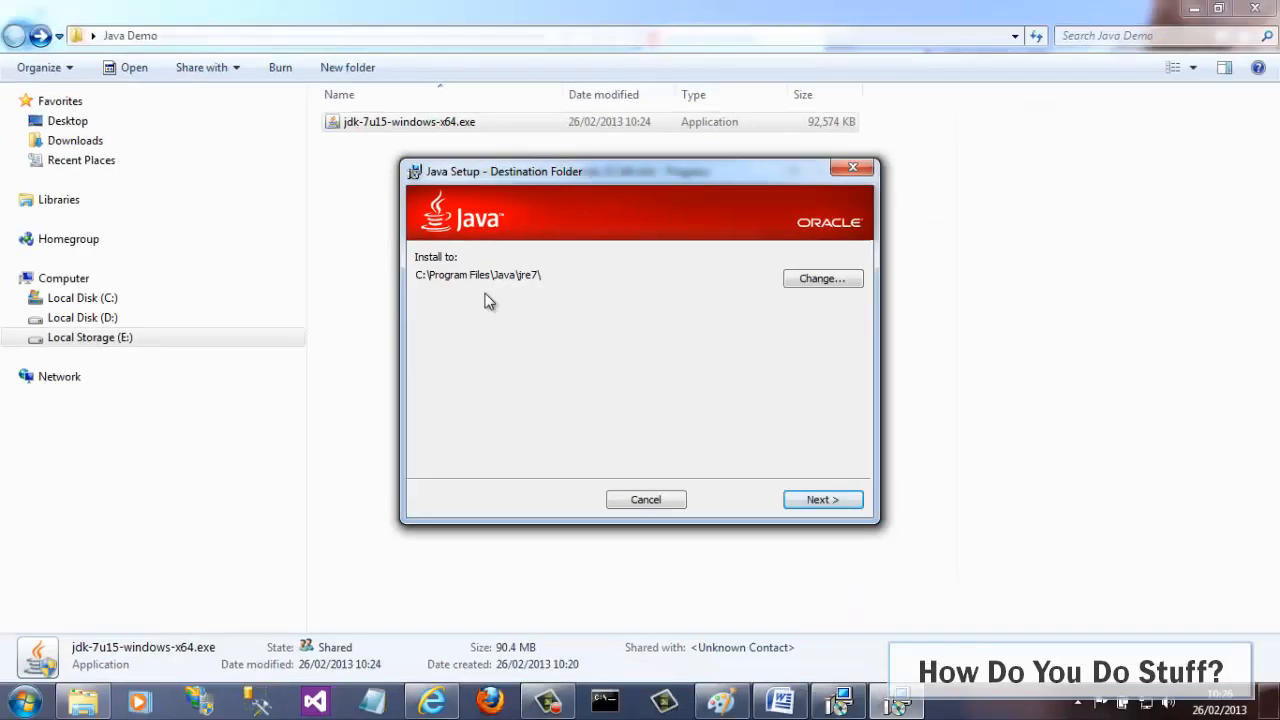
{"action": "left_click", "coordinate": [843, 505]}
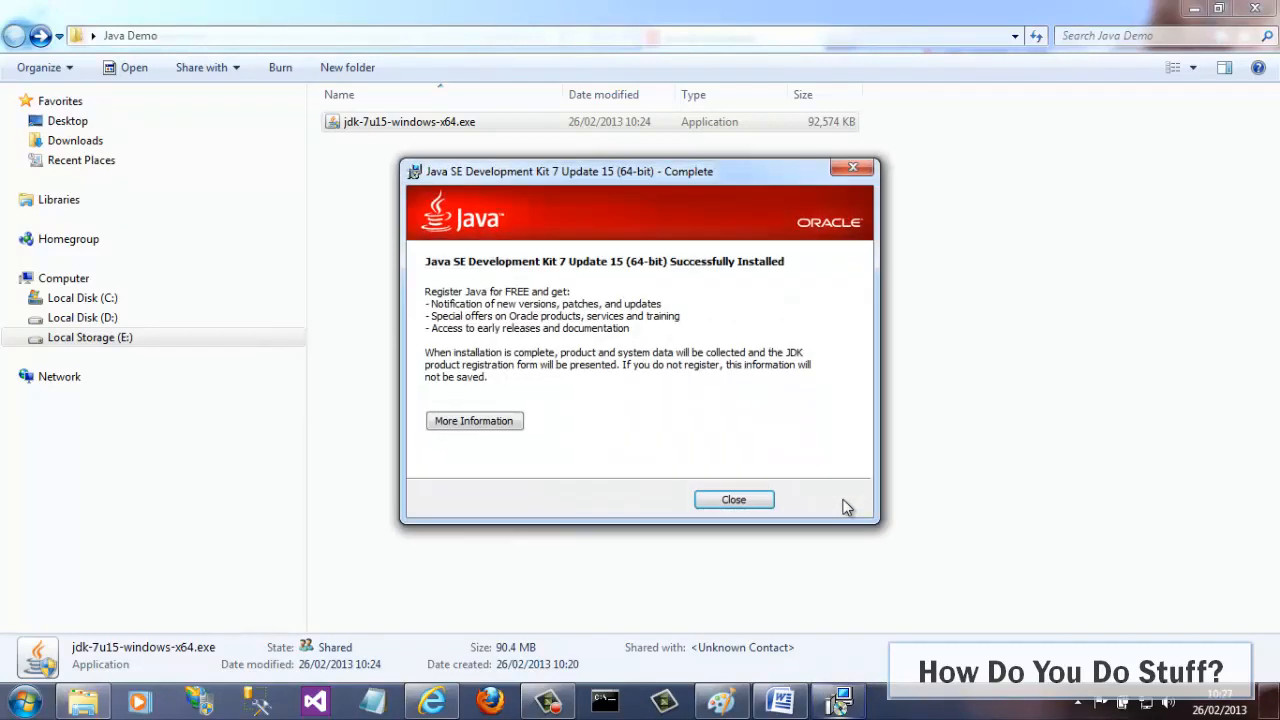
{"action": "left_click", "coordinate": [743, 500]}
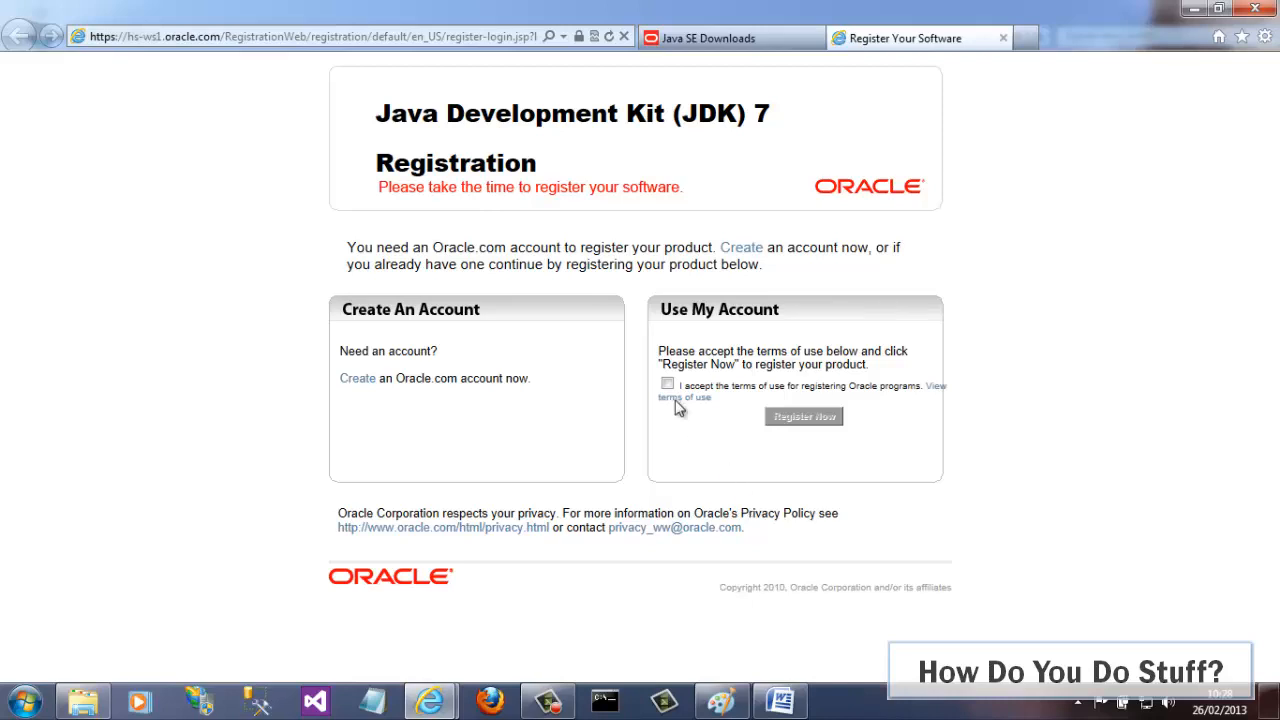
{"action": "left_click", "coordinate": [1003, 39]}
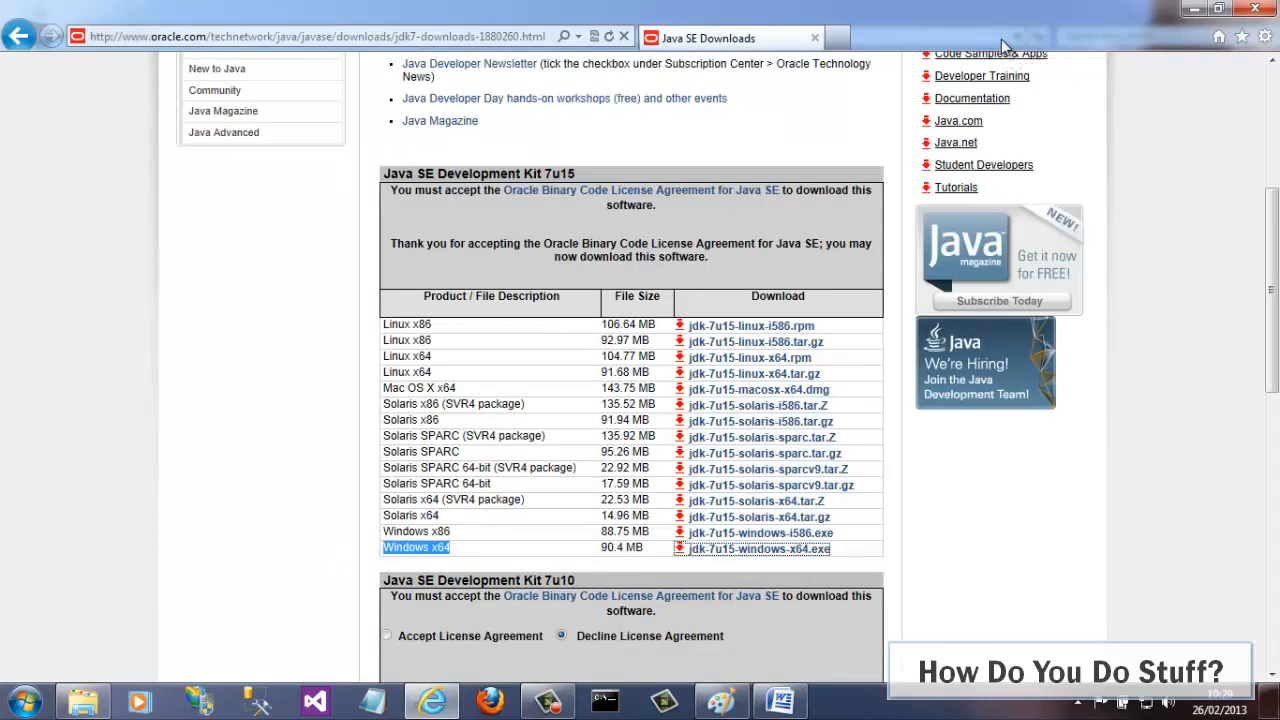
Switch to Windows Explorer and expand Local Disk (C:), Program Files and Java to inspect the installed folders
{"action": "left_click", "coordinate": [83, 702]}
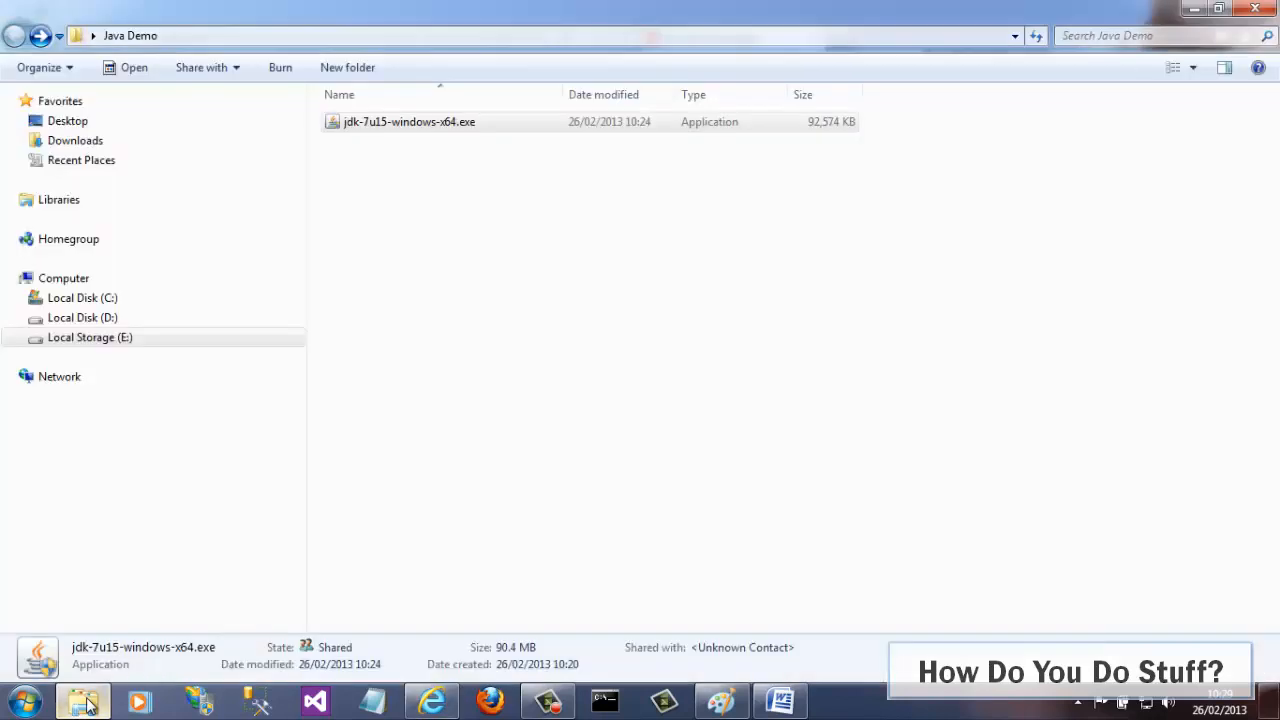
{"action": "left_click", "coordinate": [537, 281]}
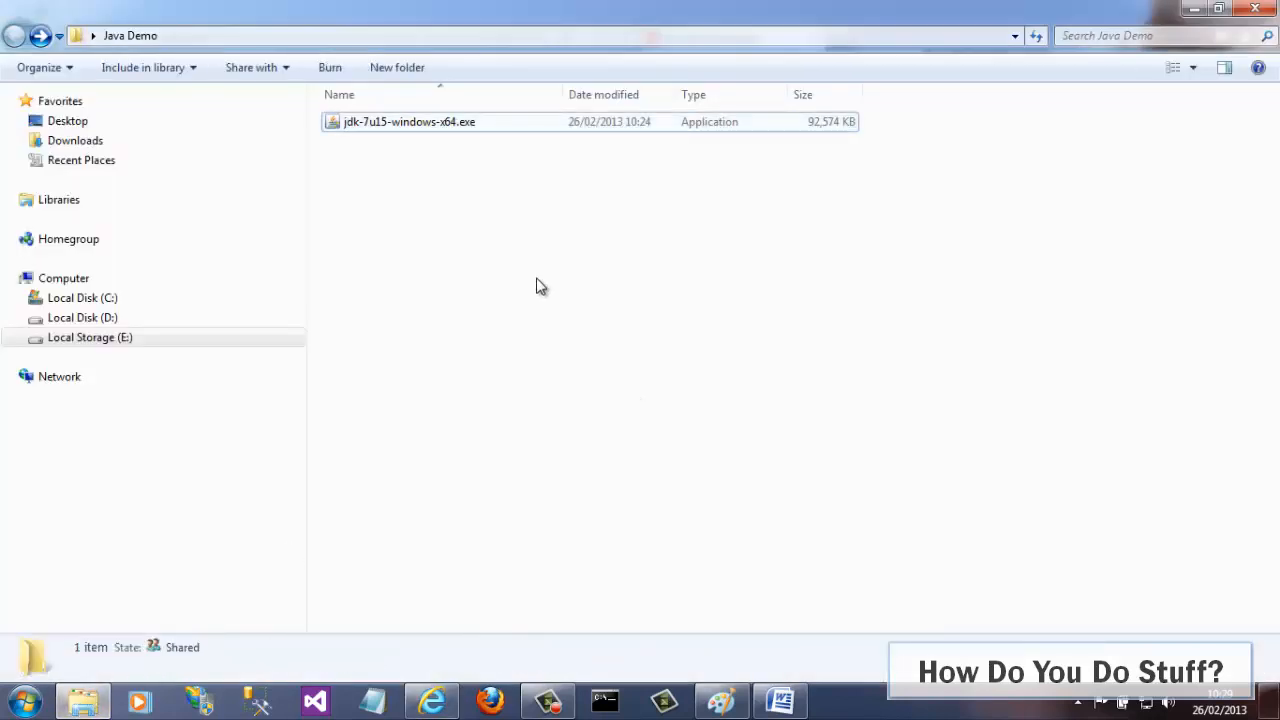
{"action": "left_click", "coordinate": [20, 300]}
{"action": "left_click", "coordinate": [31, 494]}
{"action": "left_click", "coordinate": [37, 271]}
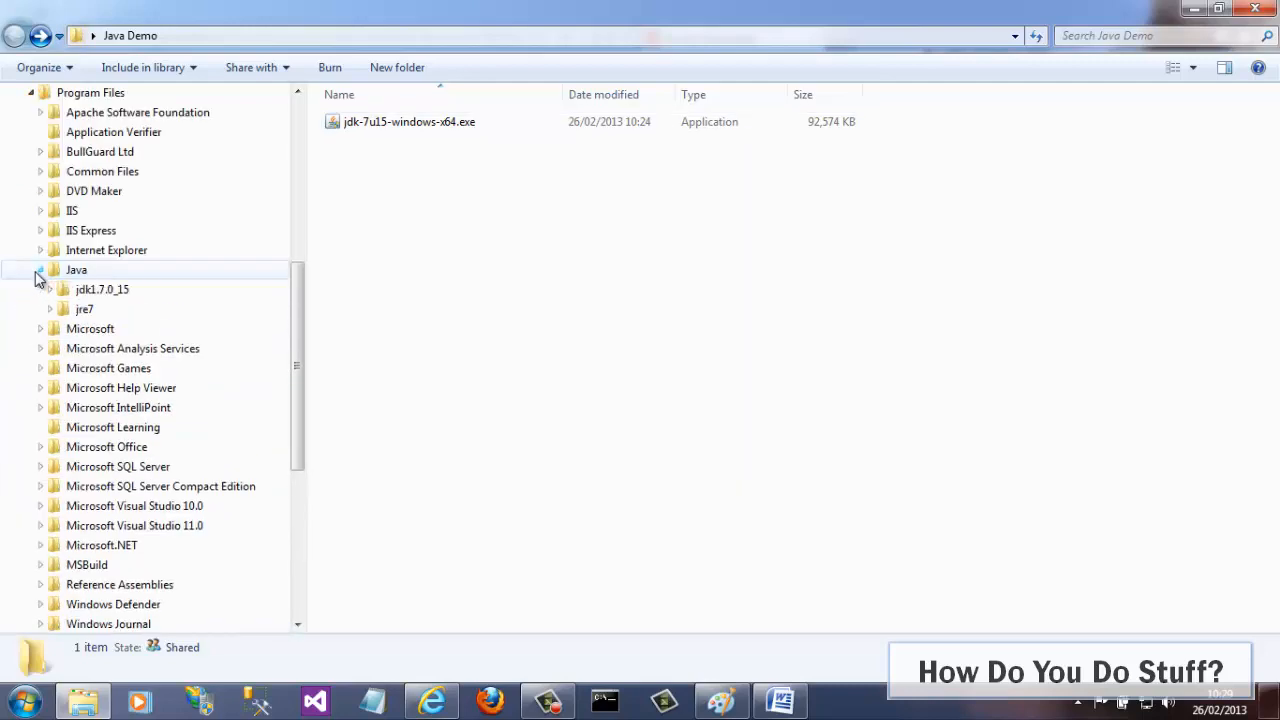
Open the bin folder inside Java\jdk1.7.0_15 and inspect the javac.exe and java.exe files
{"action": "left_click", "coordinate": [76, 270]}
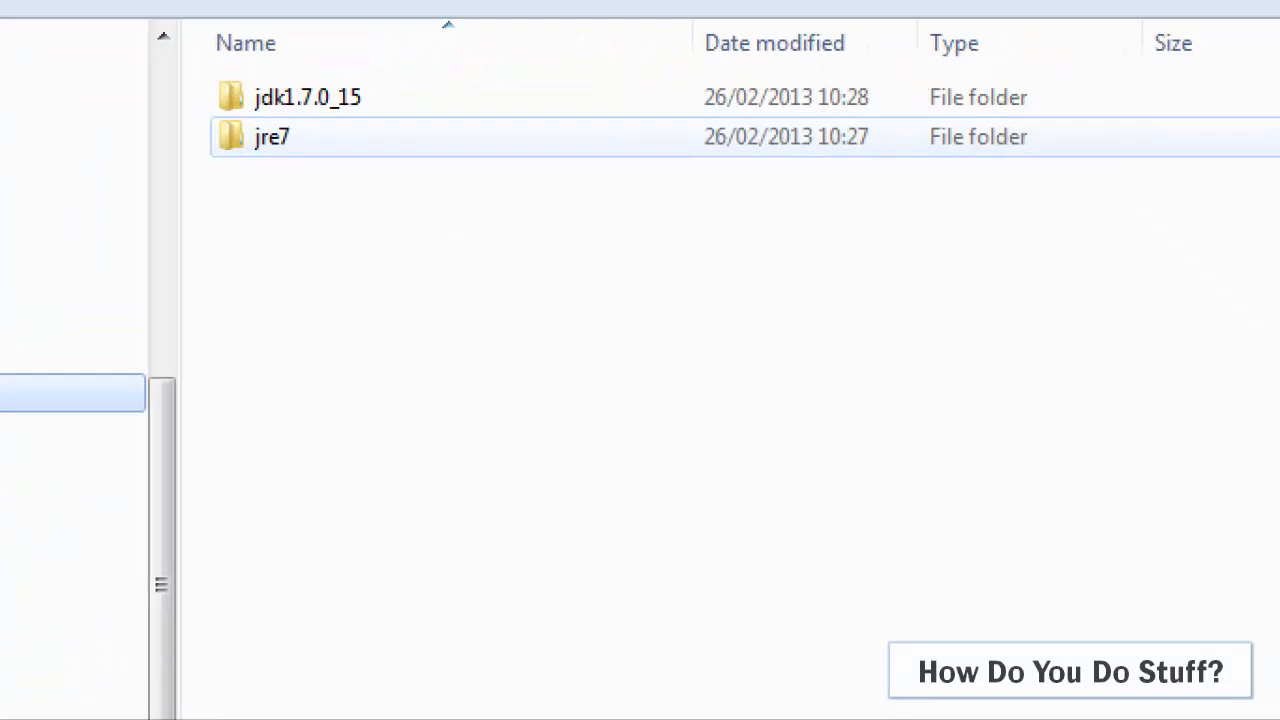
{"action": "double_click", "coordinate": [367, 107]}
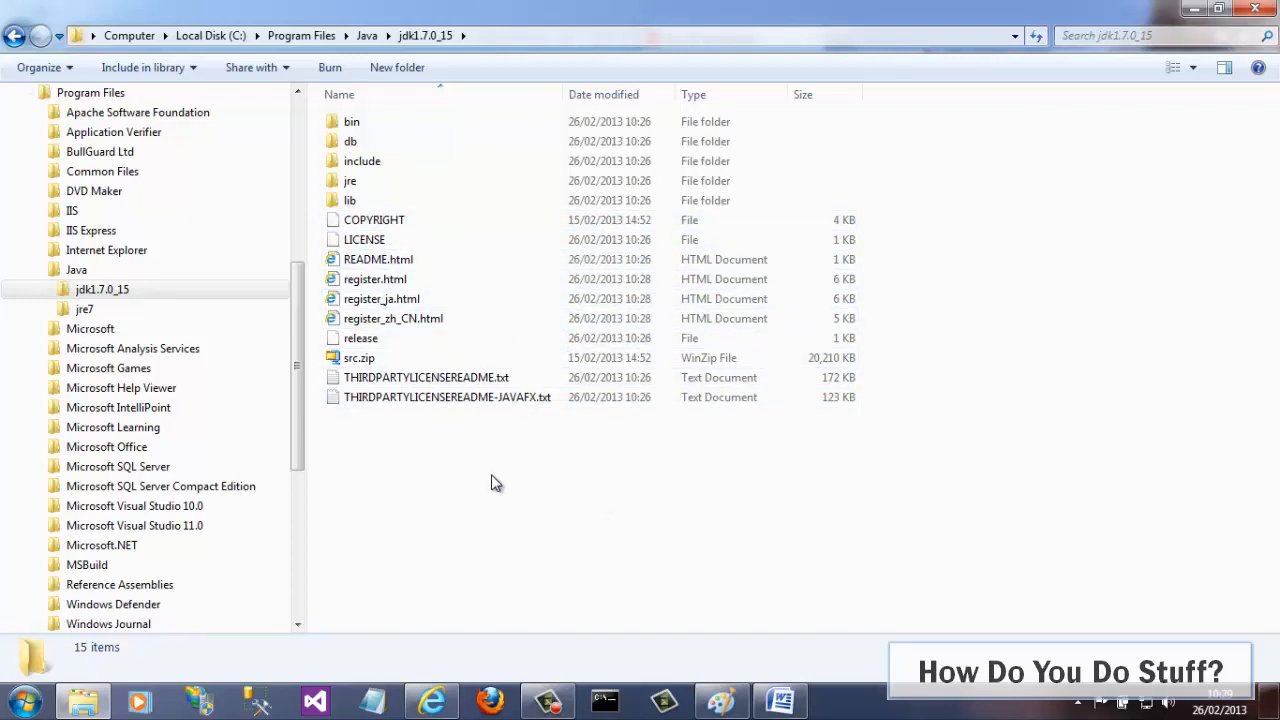
{"action": "double_click", "coordinate": [369, 128]}
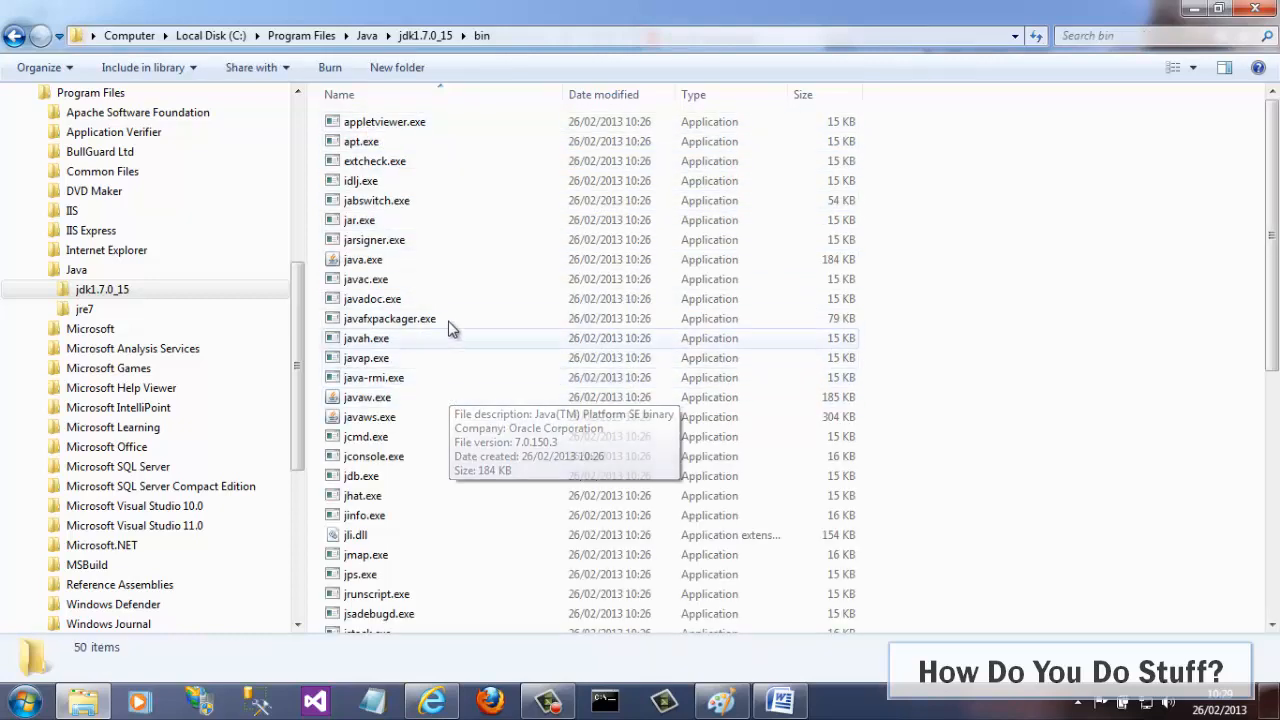
{"action": "left_click", "coordinate": [405, 282]}
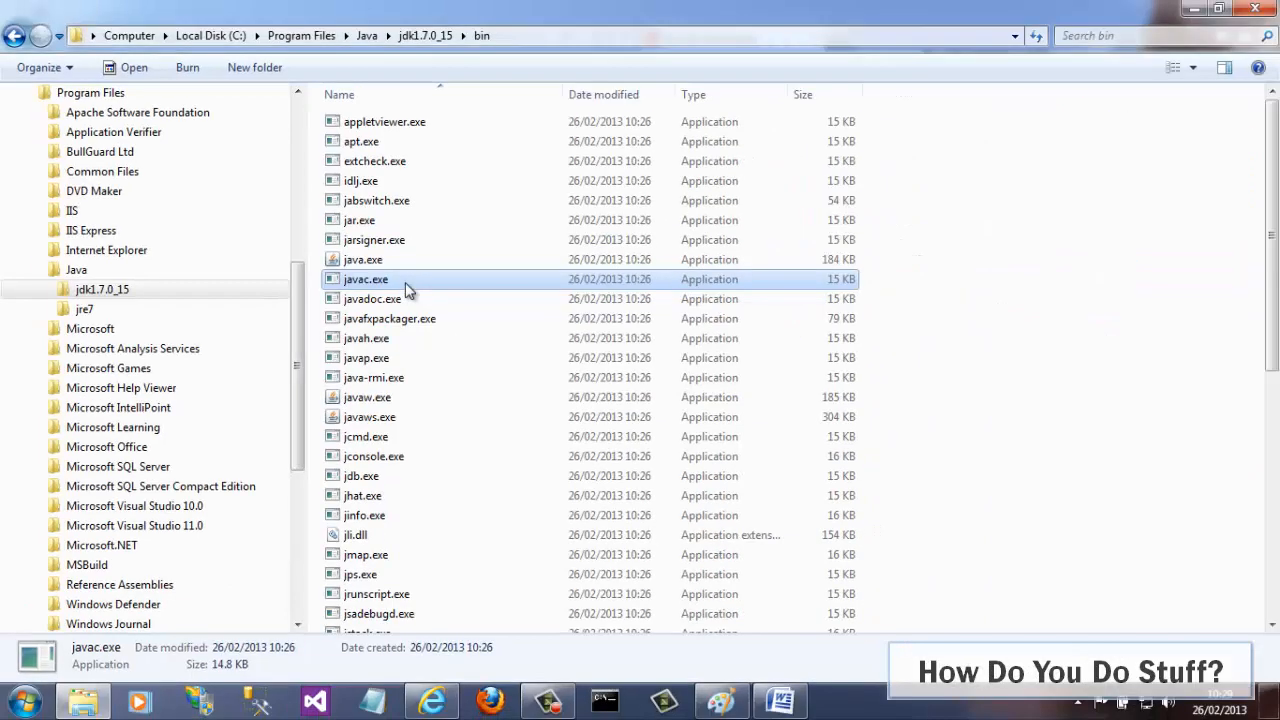
{"action": "left_click", "coordinate": [371, 246]}
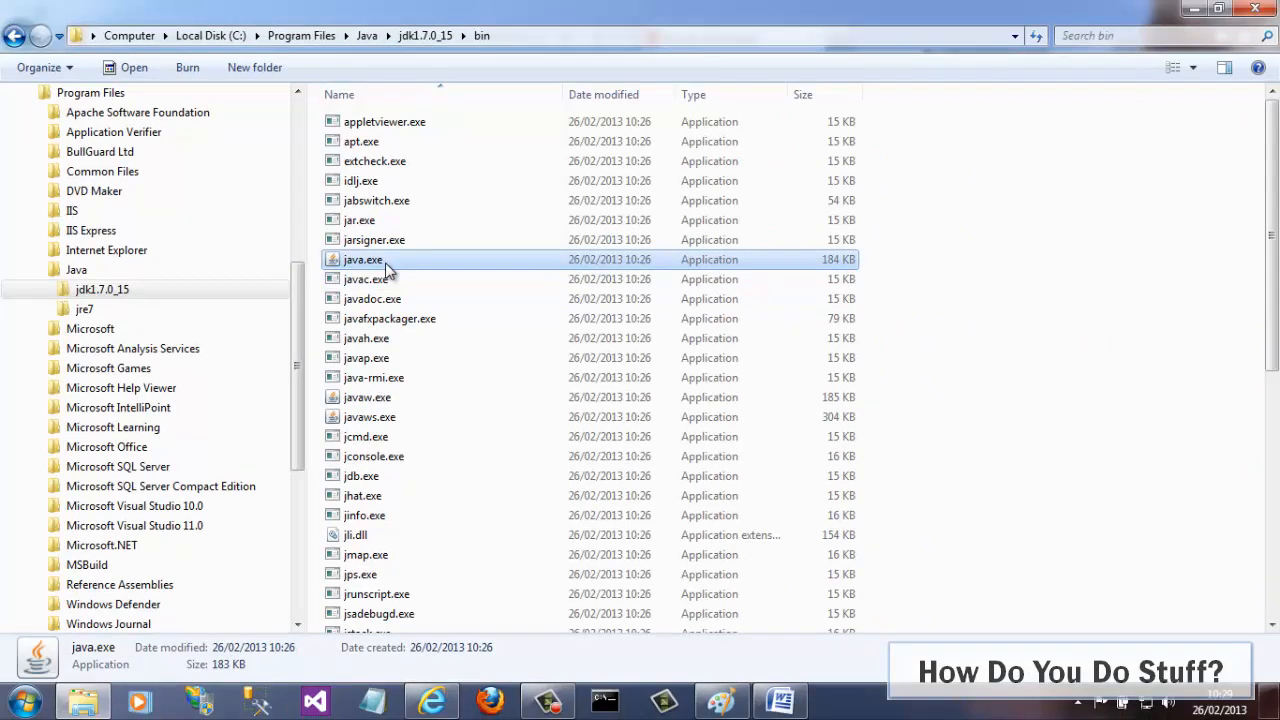
Return to the jdk1.7.0_15 folder and copy its full path, C:\Program Files\Java\jdk1.7.0_15
{"action": "key", "text": "BackSpace"}
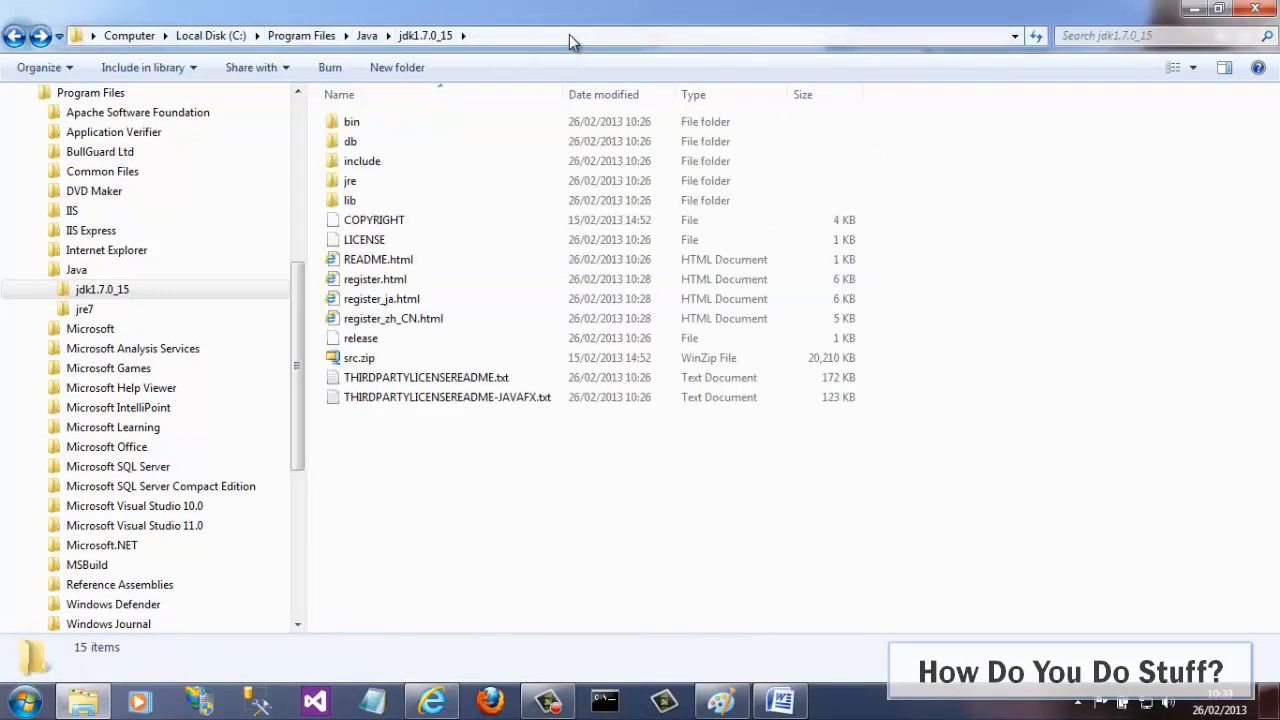
{"action": "left_click", "coordinate": [569, 34]}
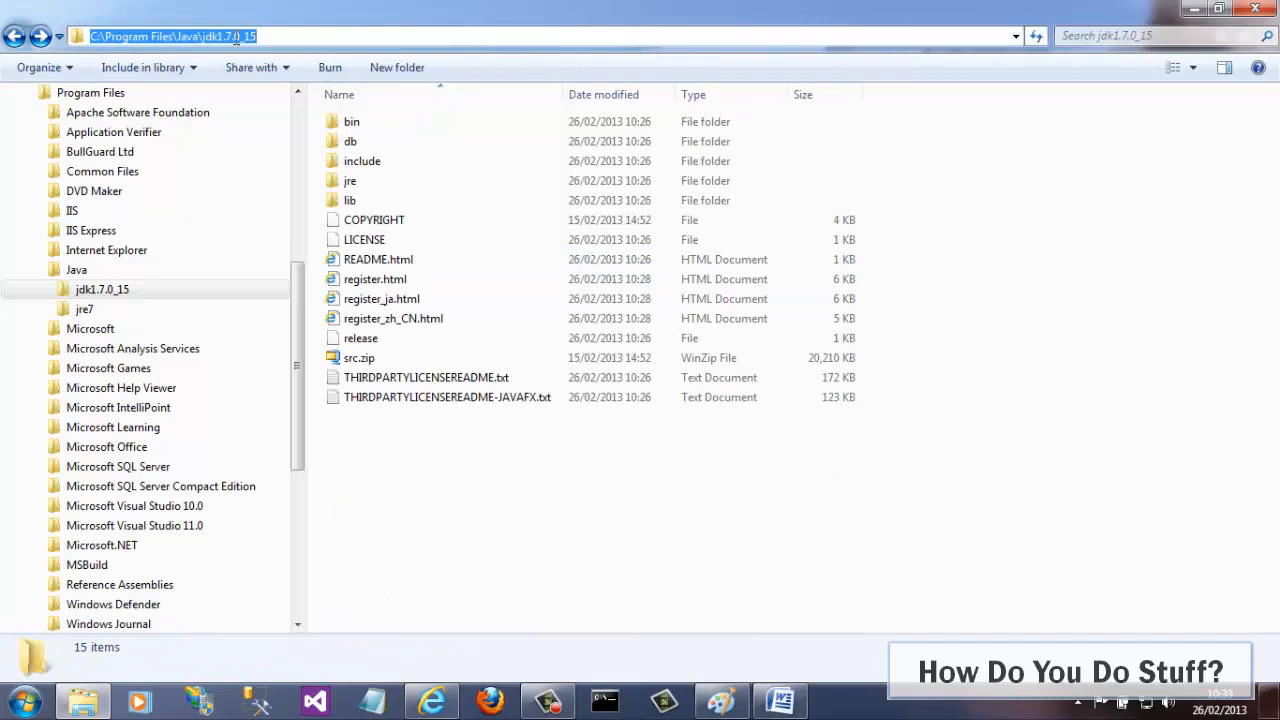
{"action": "right_click", "coordinate": [236, 37]}
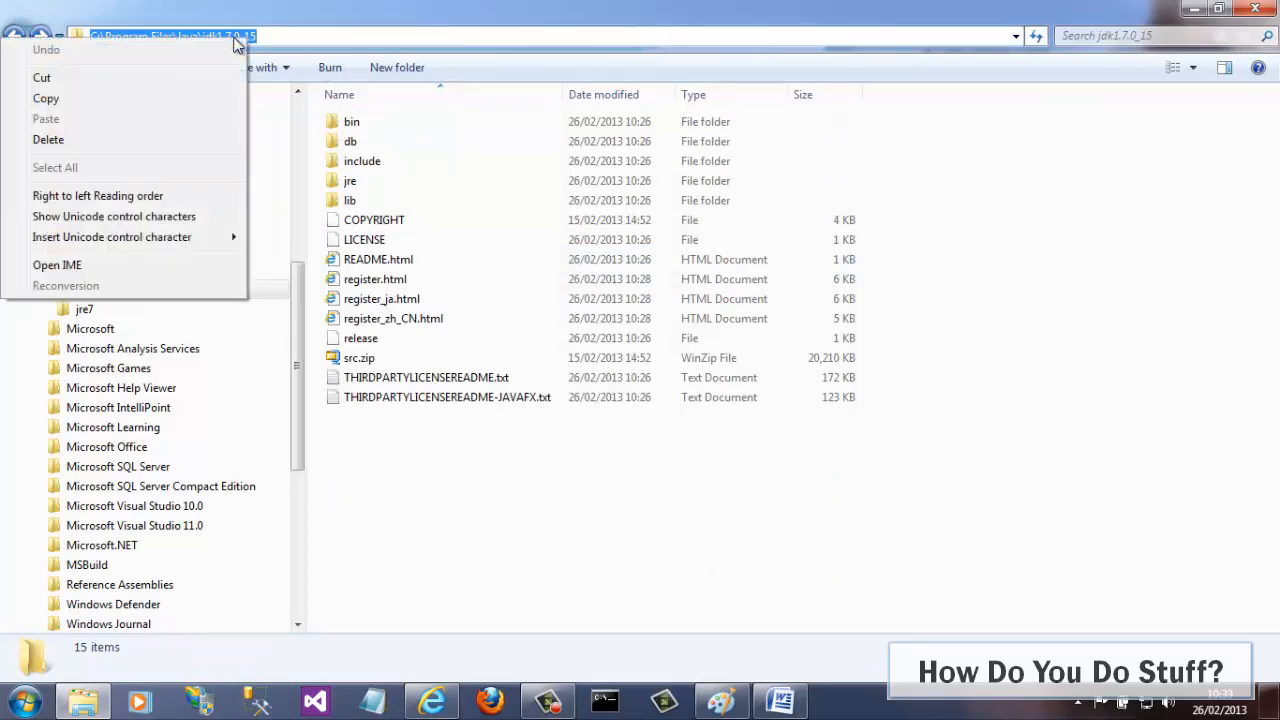
{"action": "left_click", "coordinate": [119, 100]}
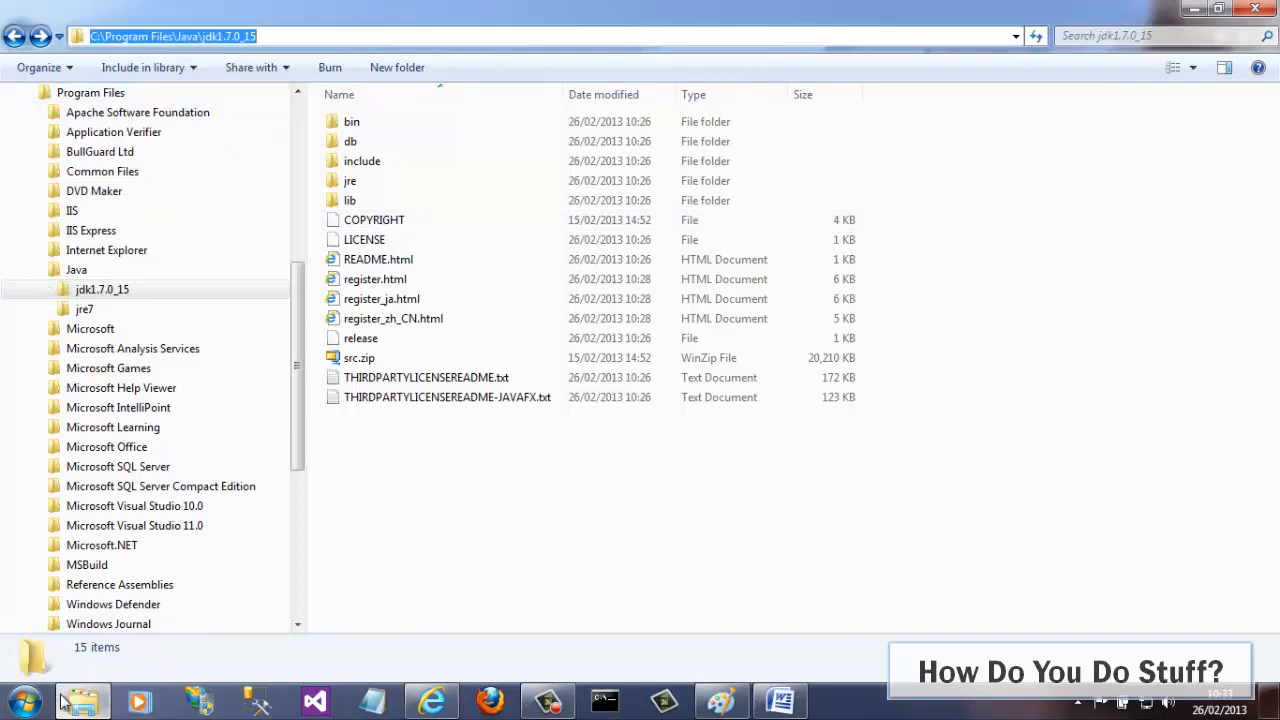
{"action": "left_click", "coordinate": [25, 702]}
{"action": "type", "text": "environmen"}
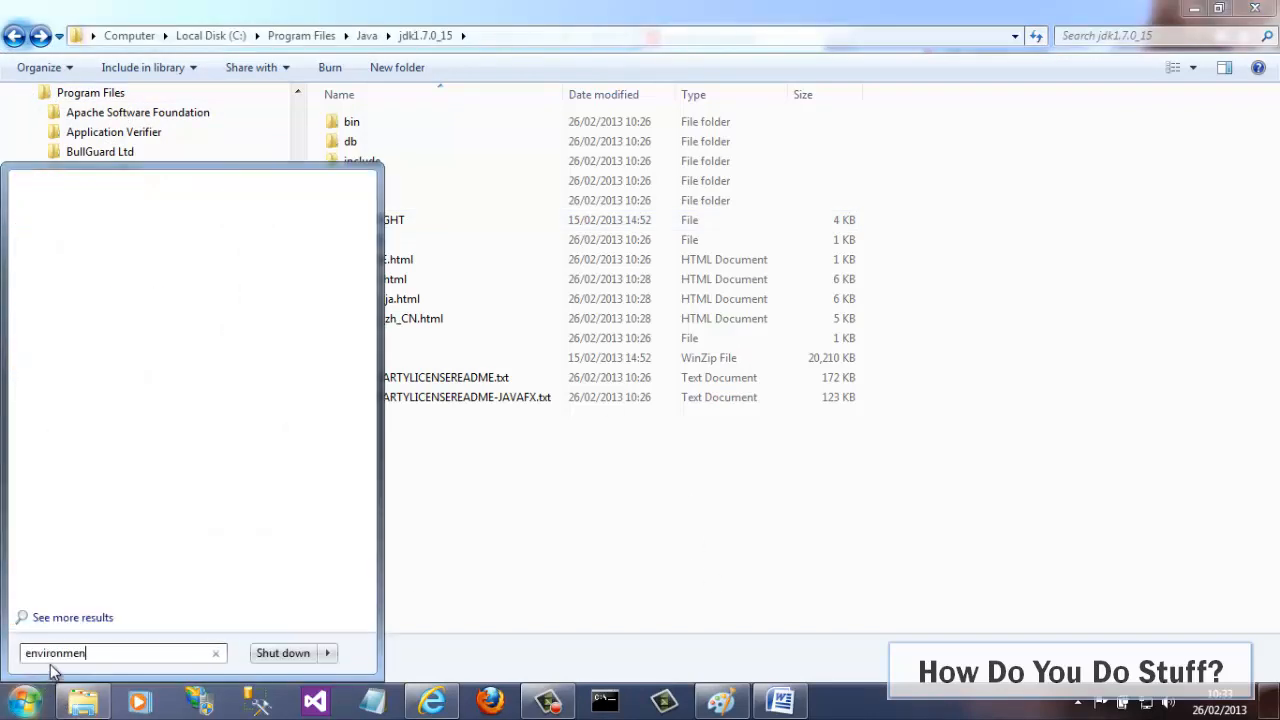
{"action": "type", "text": "t"}
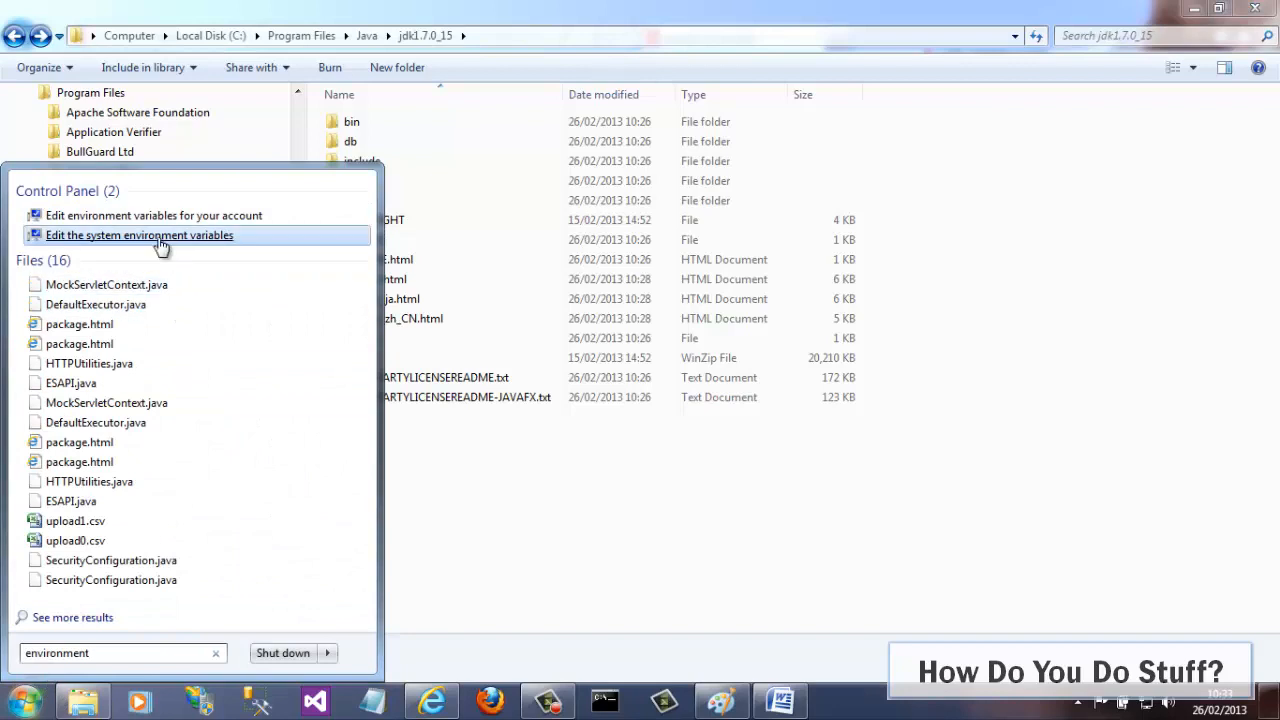
{"action": "left_click", "coordinate": [160, 237]}
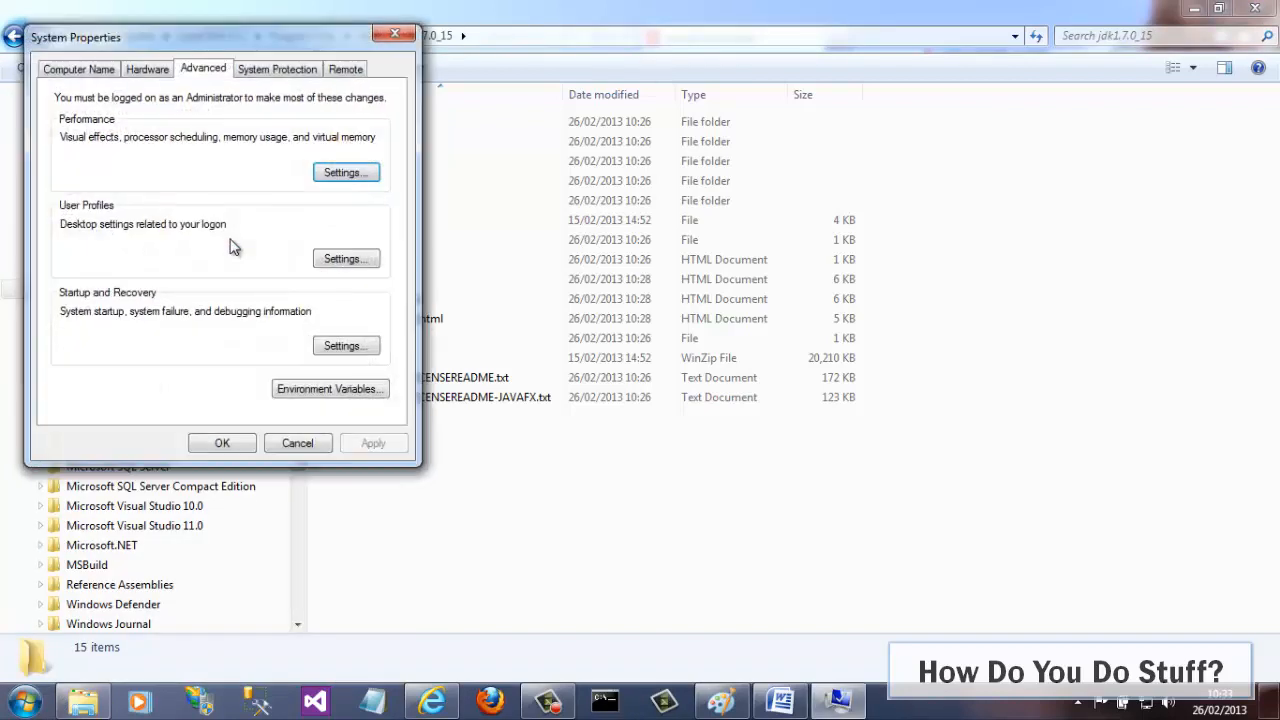
{"action": "left_click_drag", "start_coordinate": [187, 38], "coordinate": [219, 46]}
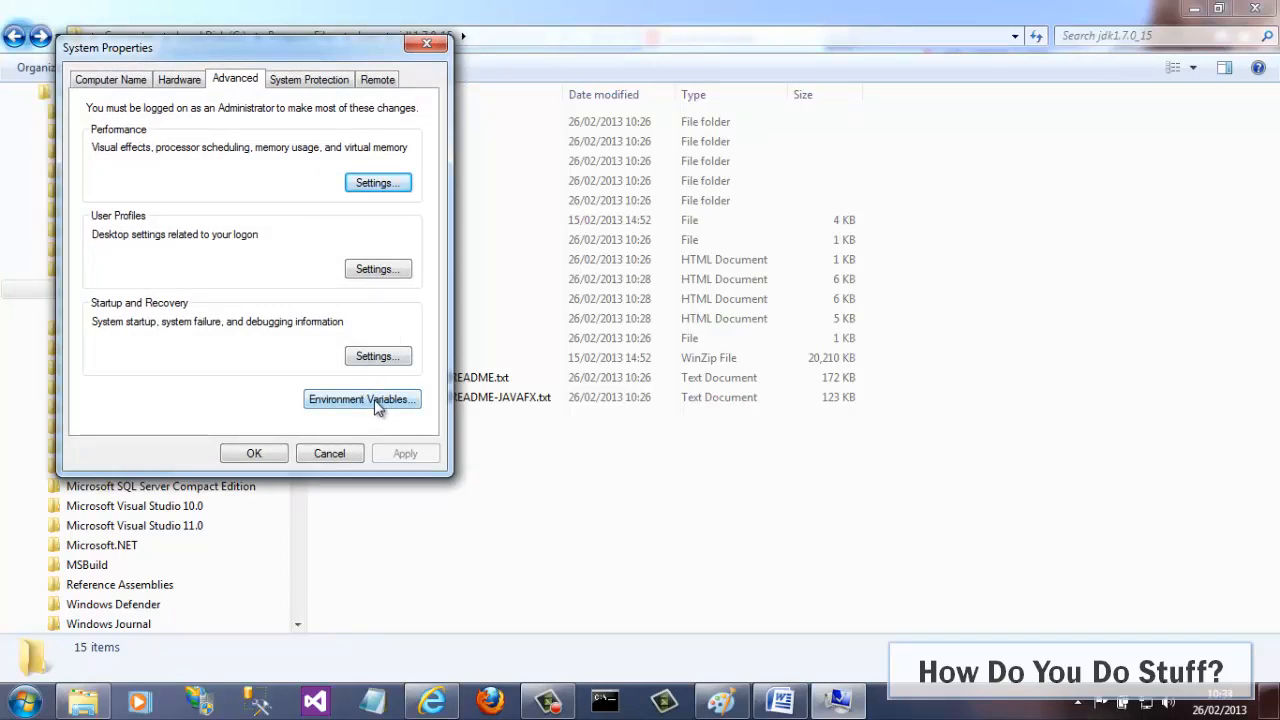
{"action": "left_click", "coordinate": [338, 455]}
Open the advanced system settings from the Computer properties, close the System window and bring up the environment variables
{"action": "left_click", "coordinate": [26, 699]}
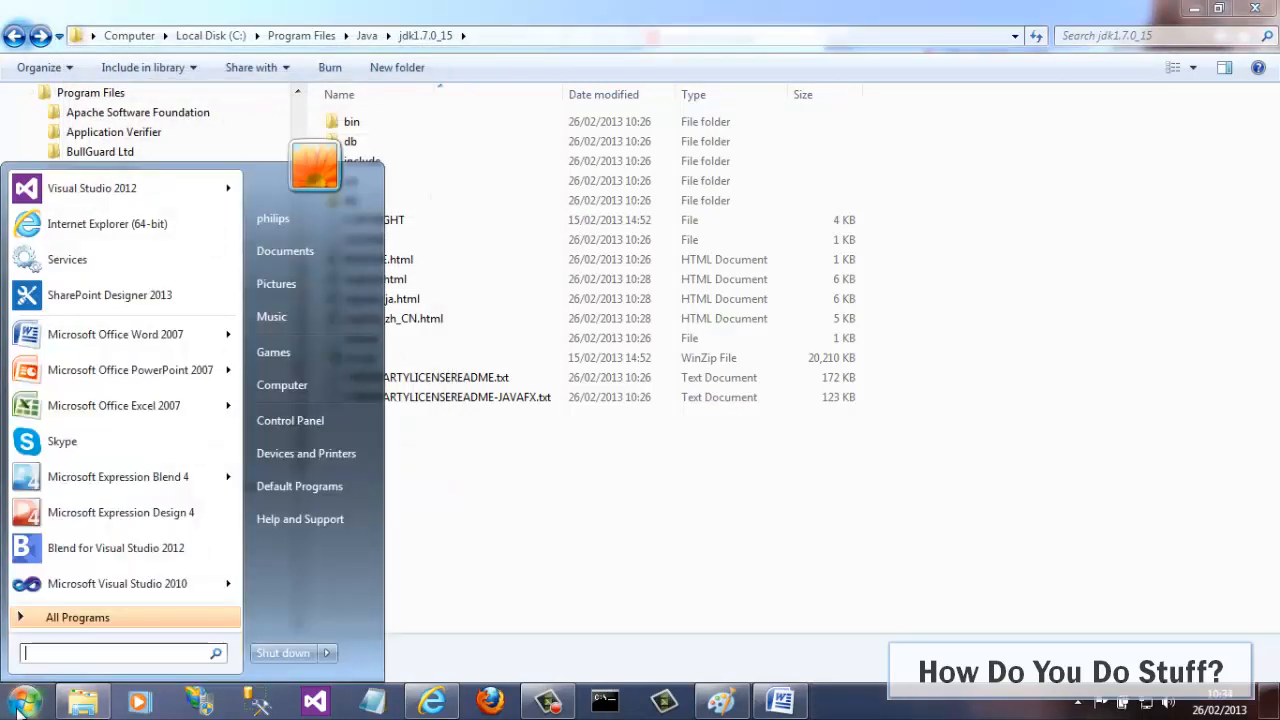
{"action": "right_click", "coordinate": [300, 386]}
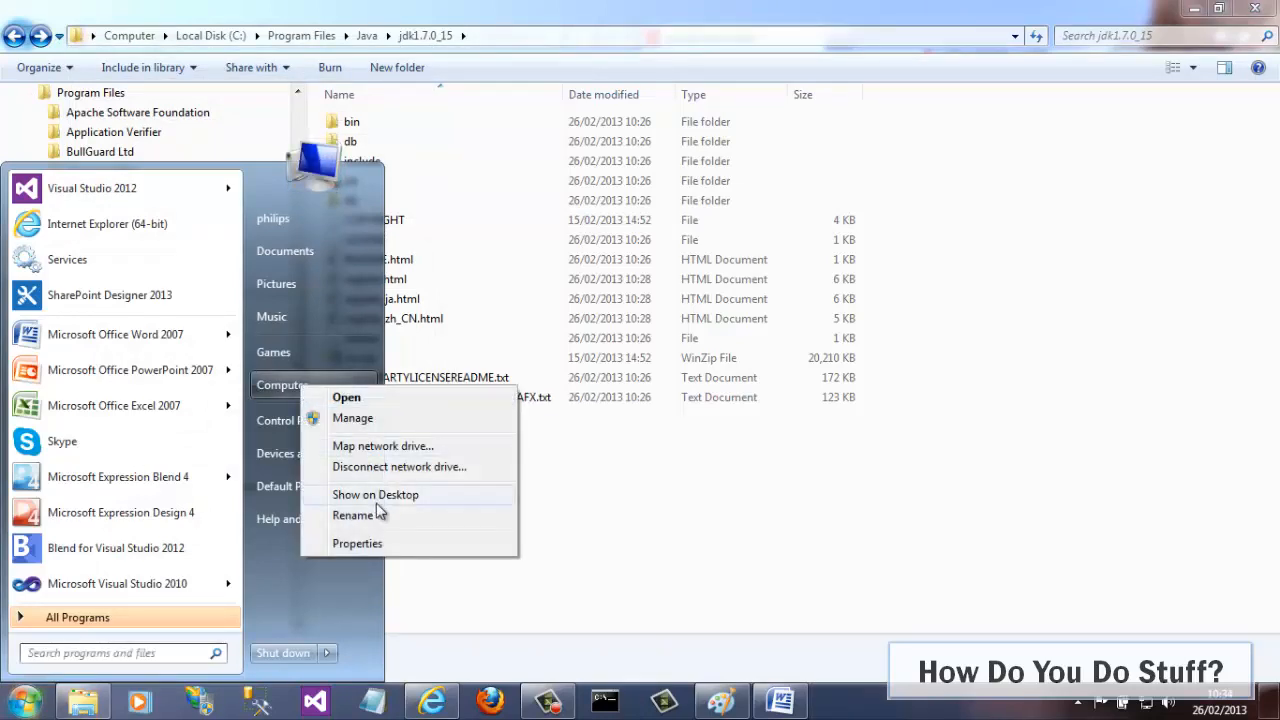
{"action": "left_click", "coordinate": [374, 545]}
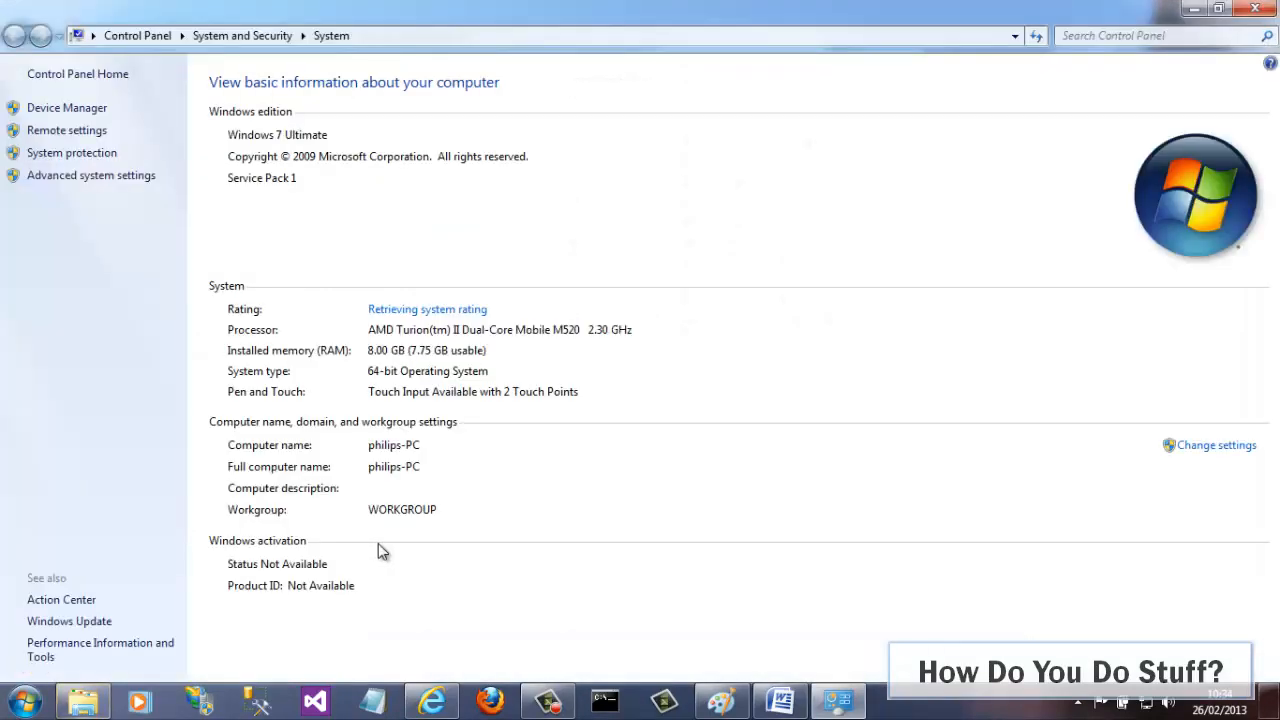
{"action": "left_click", "coordinate": [113, 183]}
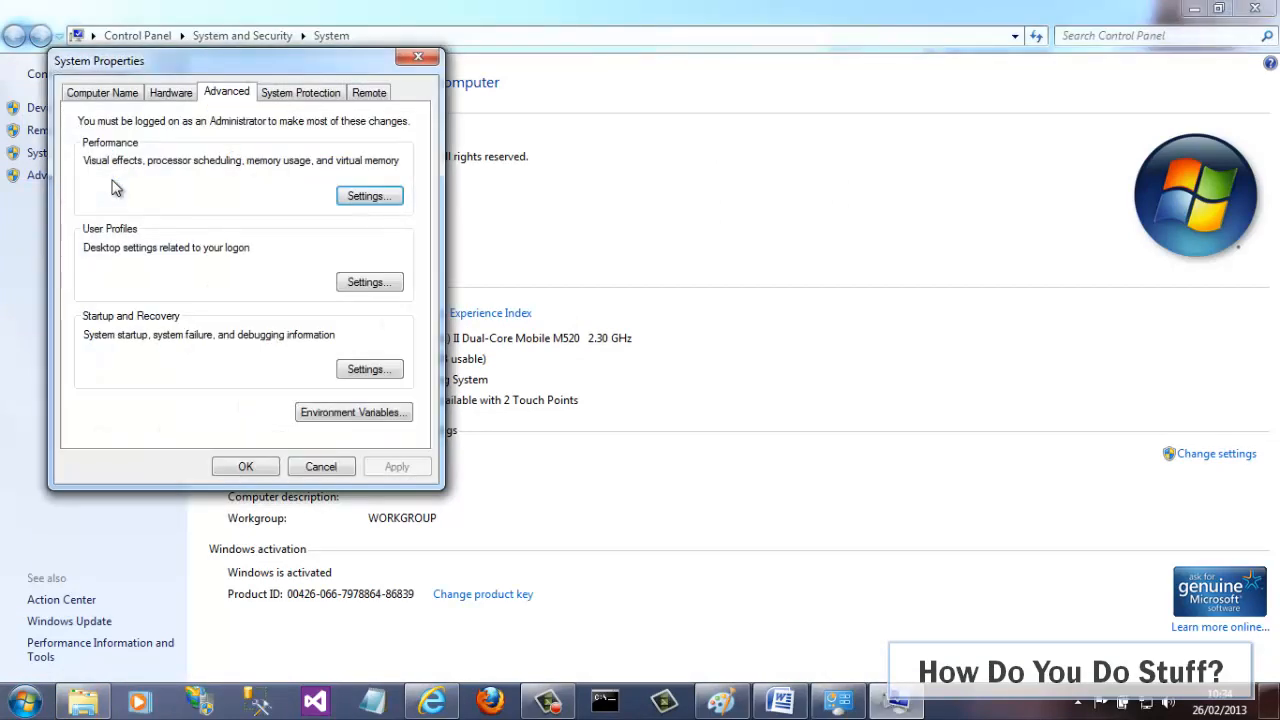
{"action": "left_click_drag", "start_coordinate": [188, 62], "coordinate": [196, 66]}
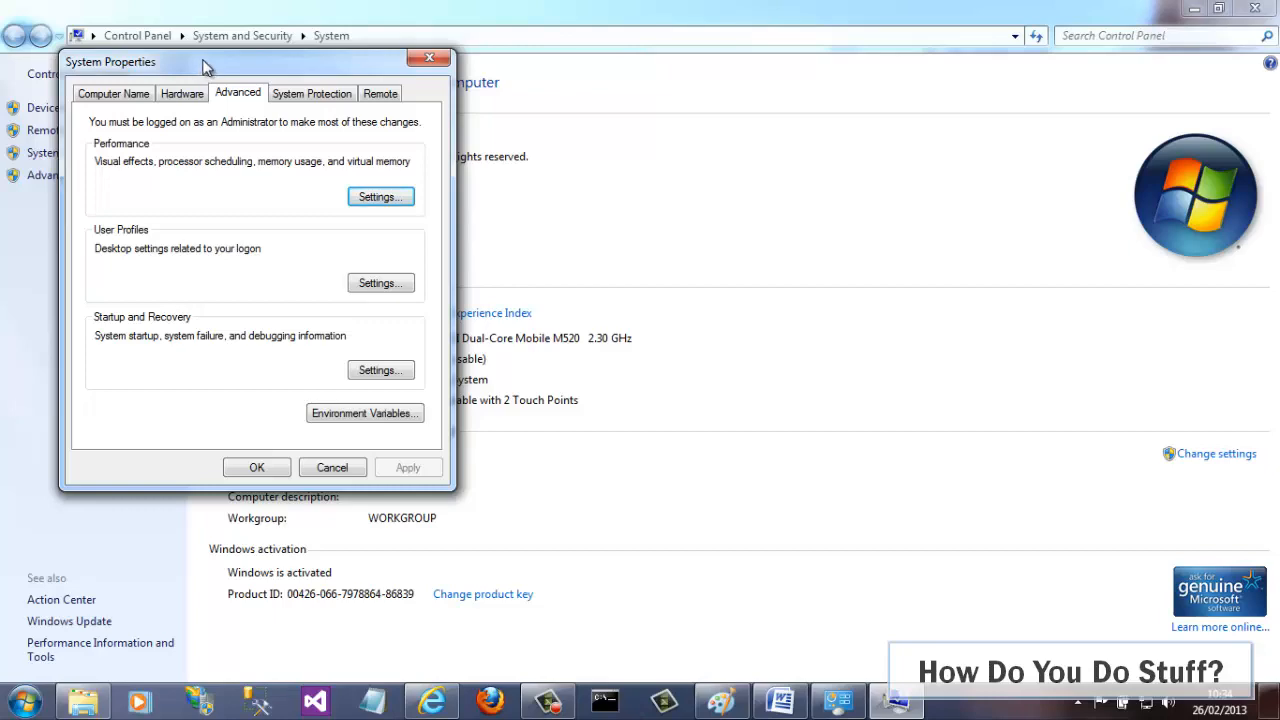
{"action": "left_click", "coordinate": [1253, 10]}
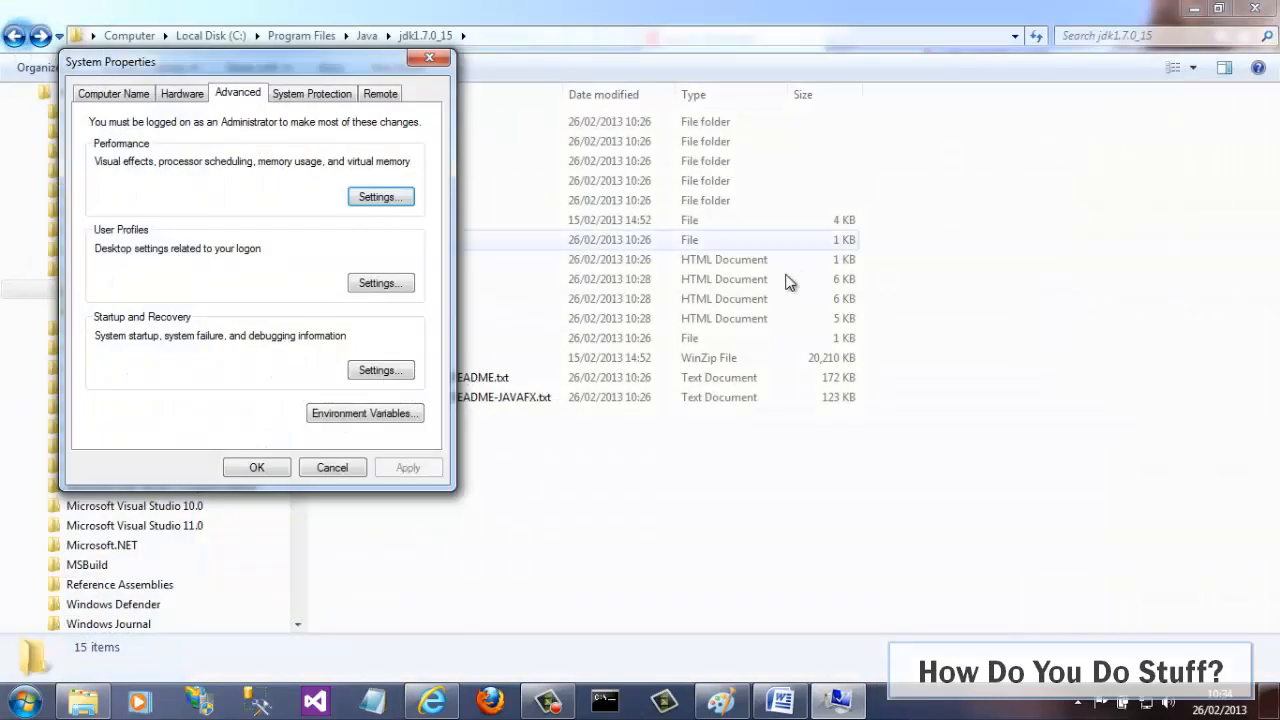
{"action": "left_click", "coordinate": [355, 414]}
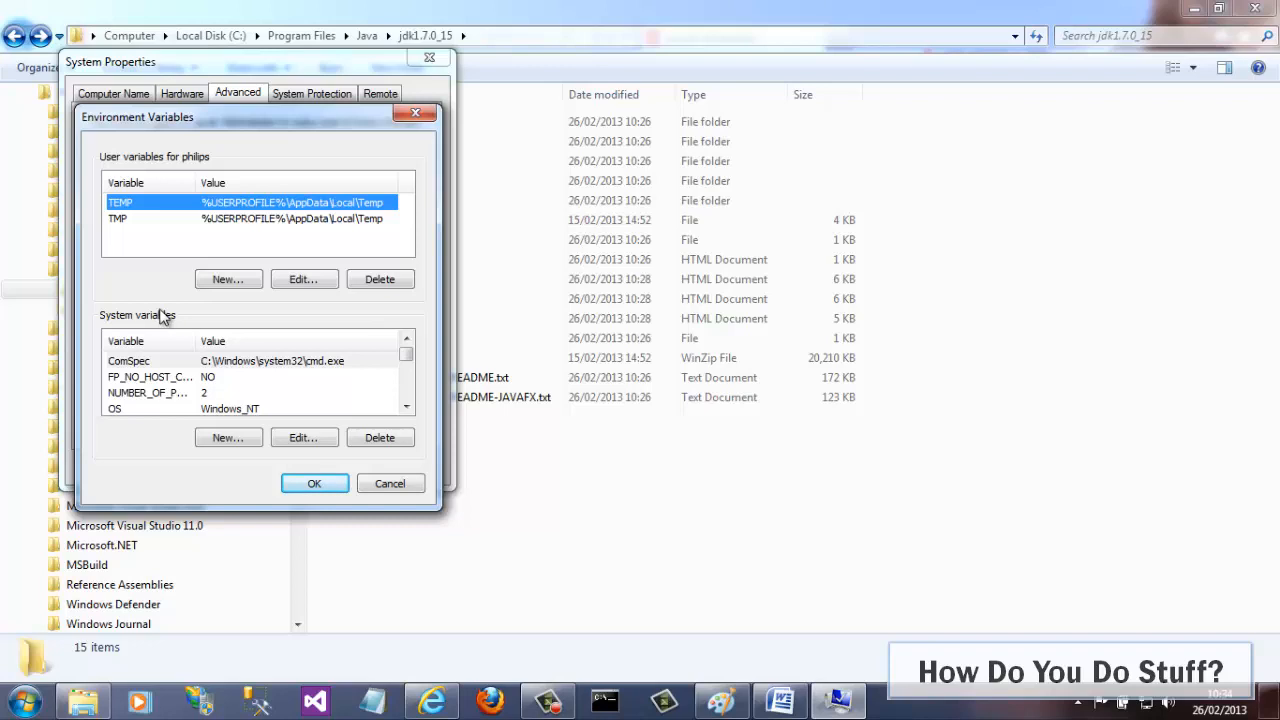
Create a user variable named JAVA_HOME with the value C:\Program Files\Java\jdk1.7.0_15
{"action": "left_click", "coordinate": [227, 280]}
{"action": "type", "text": "JAVA"}
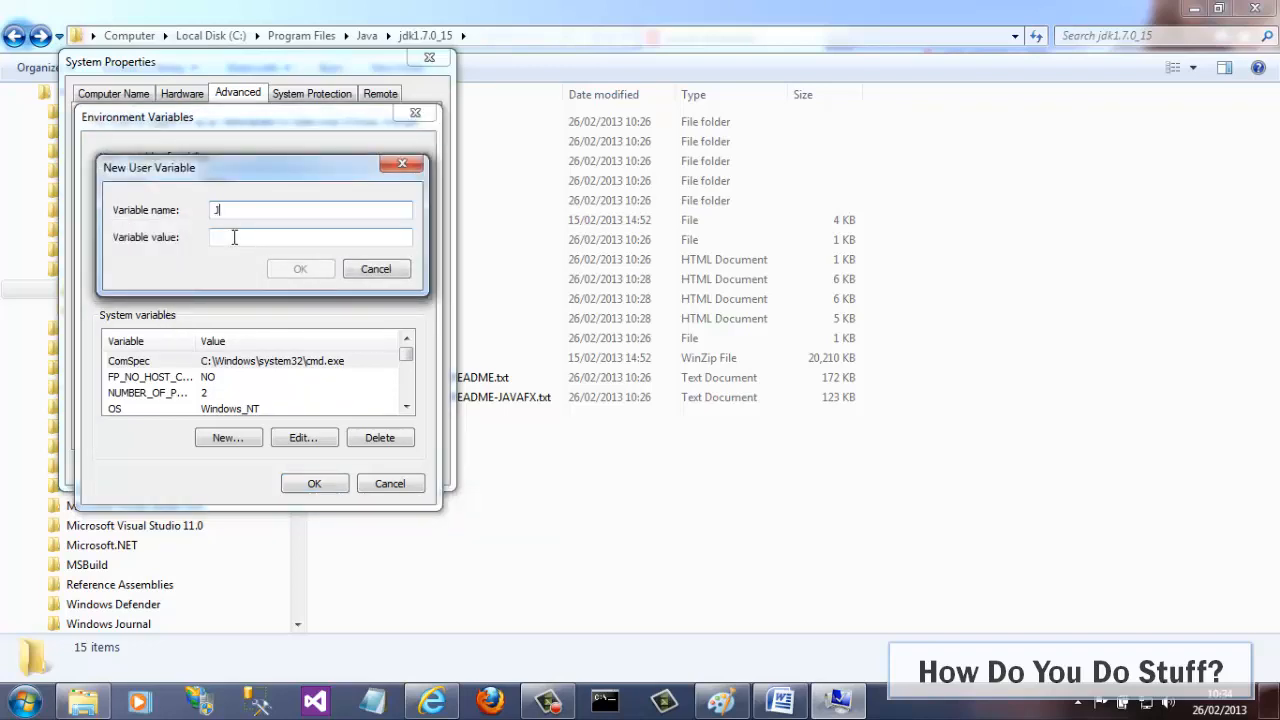
{"action": "type", "text": "_HOME"}
{"action": "key", "text": "ctrl+a"}
{"action": "left_click", "coordinate": [244, 238]}
{"action": "key", "text": "ctrl+v"}
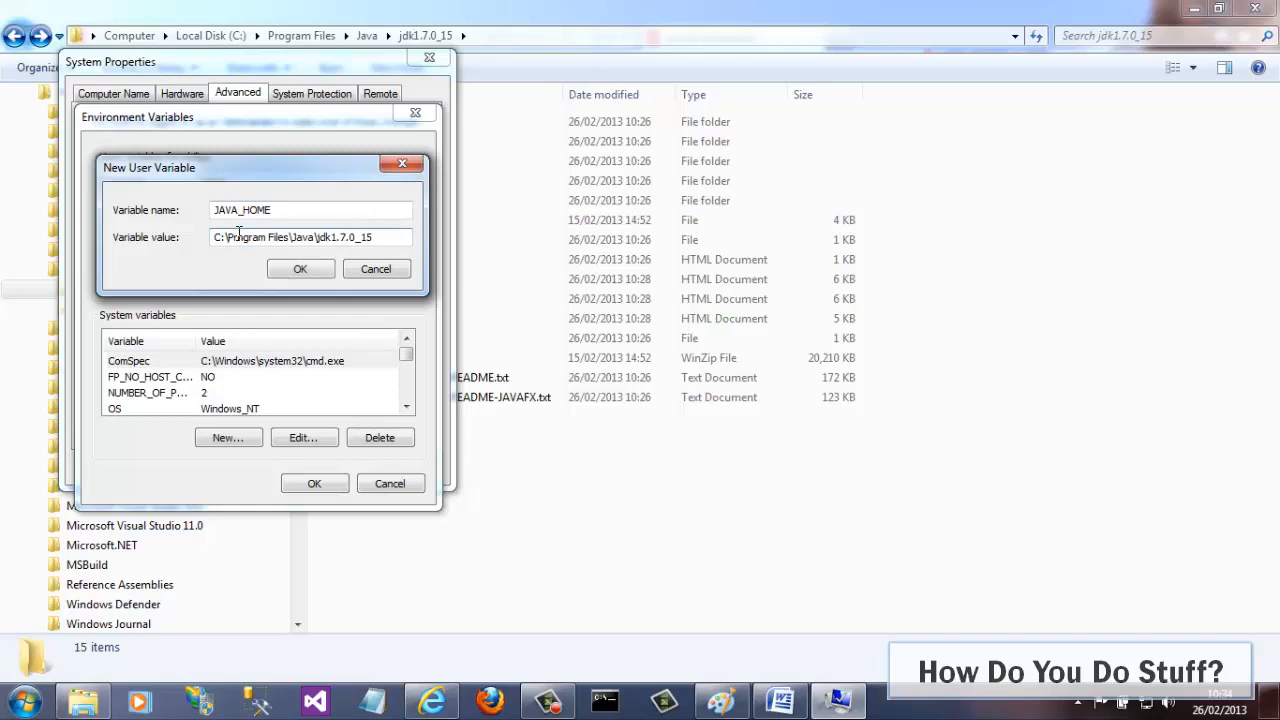
{"action": "left_click", "coordinate": [302, 270]}
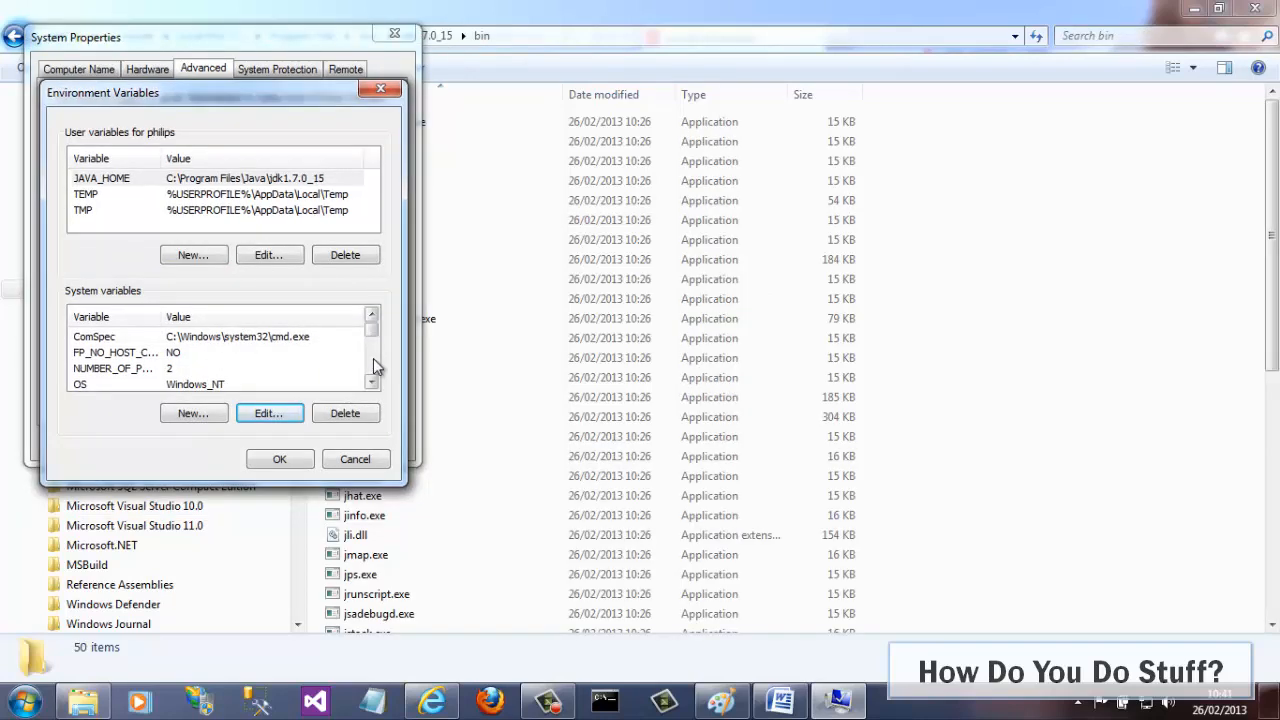
Append ;C:\Program Files\Java\jdk1.7.0_15\bin to the system Path variable and accept all the open settings dialogs
{"action": "scroll", "coordinate": [373, 358], "scroll_direction": "down", "scroll_amount": 1}
{"action": "left_click", "coordinate": [335, 353]}
{"action": "left_click", "coordinate": [288, 412]}
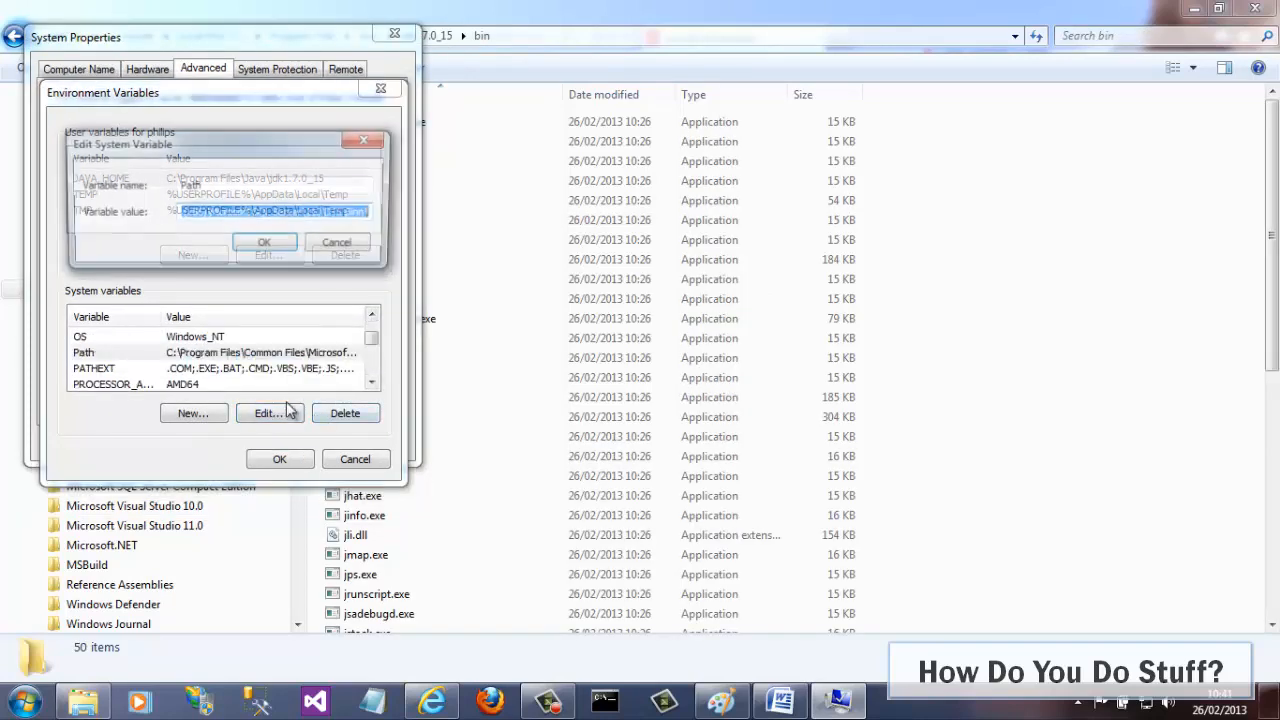
{"action": "left_click", "coordinate": [330, 213]}
{"action": "key", "text": "End"}
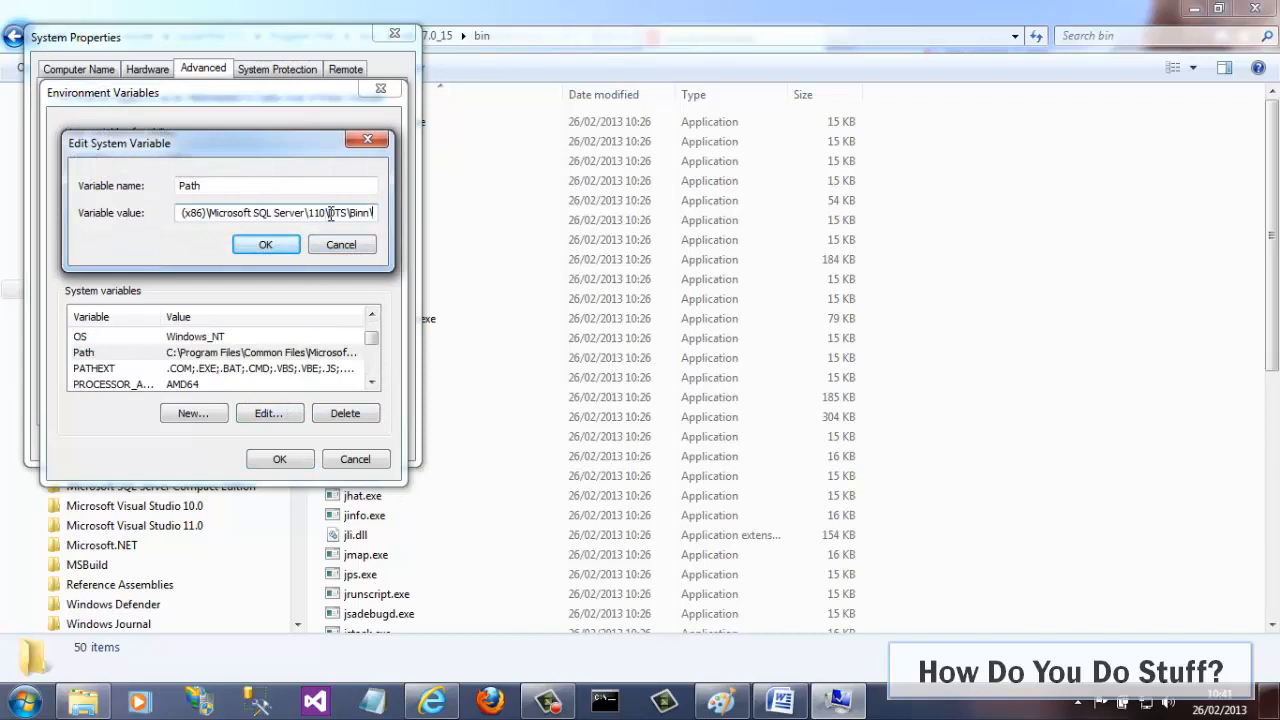
{"action": "type", "text": ";"}
{"action": "key", "text": "ctrl+v"}
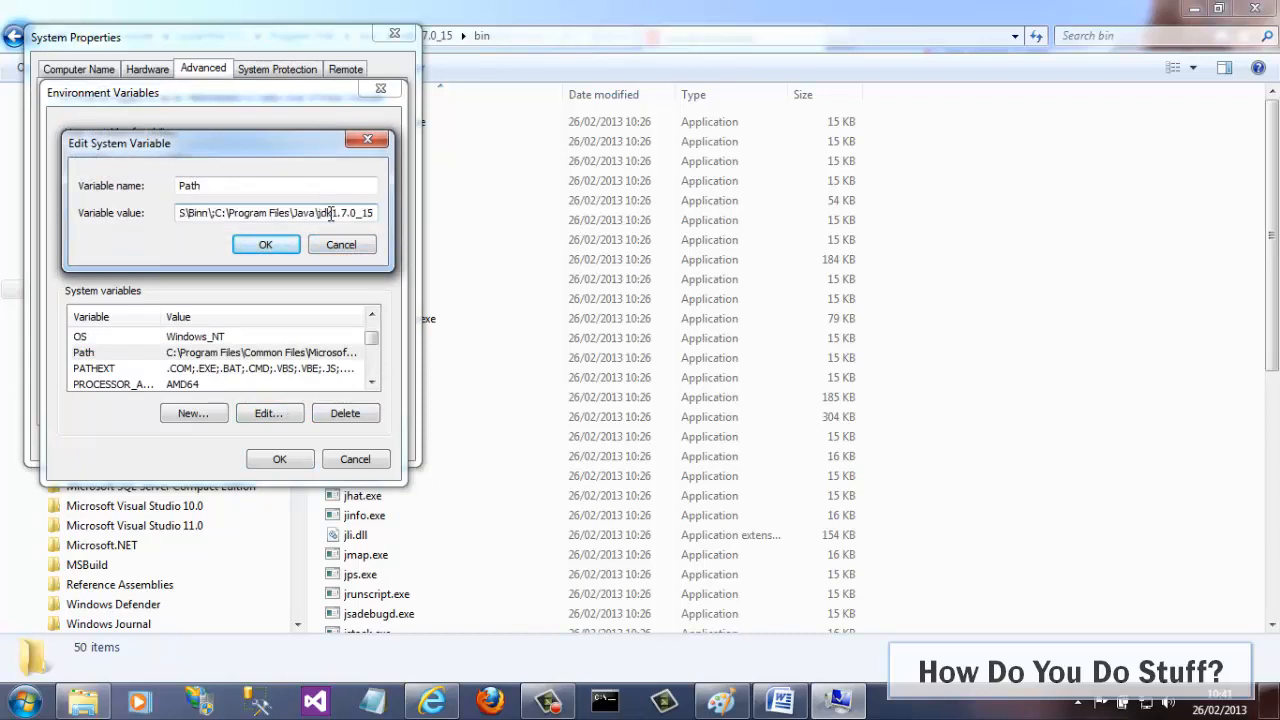
{"action": "type", "text": "\bin"}
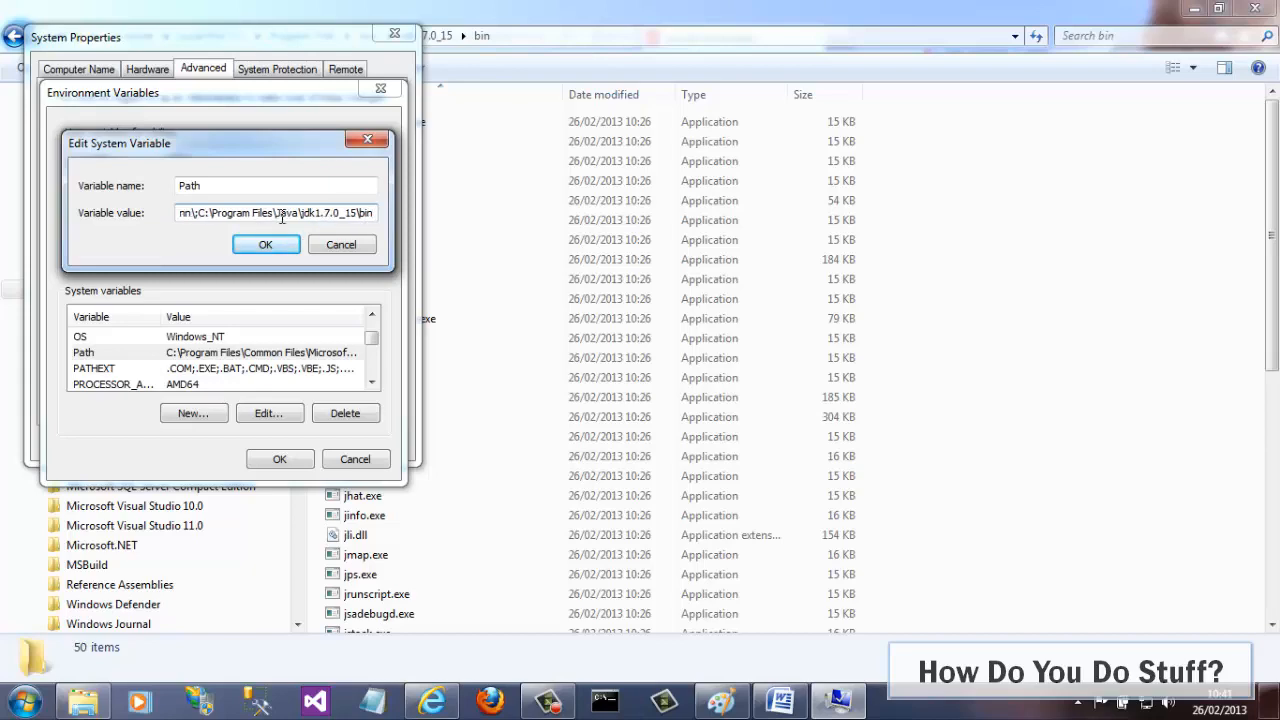
{"action": "left_click", "coordinate": [197, 213], "text": "shift"}
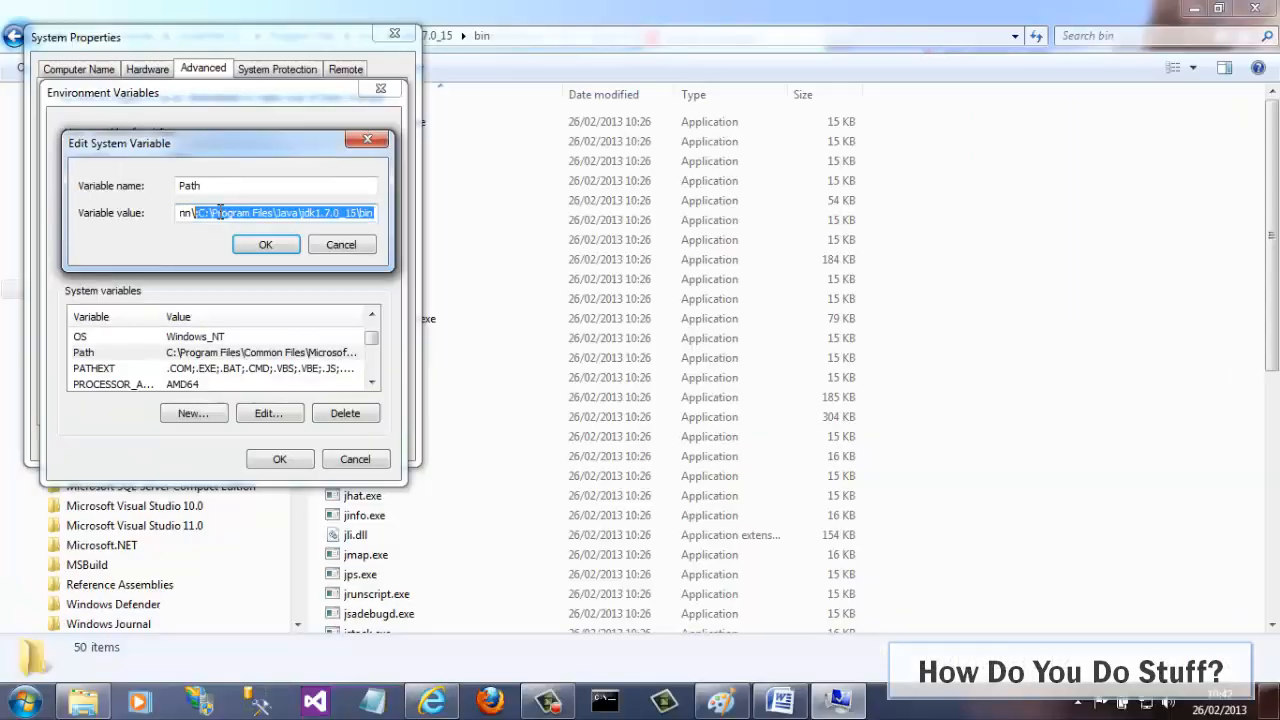
{"action": "left_click", "coordinate": [267, 243]}
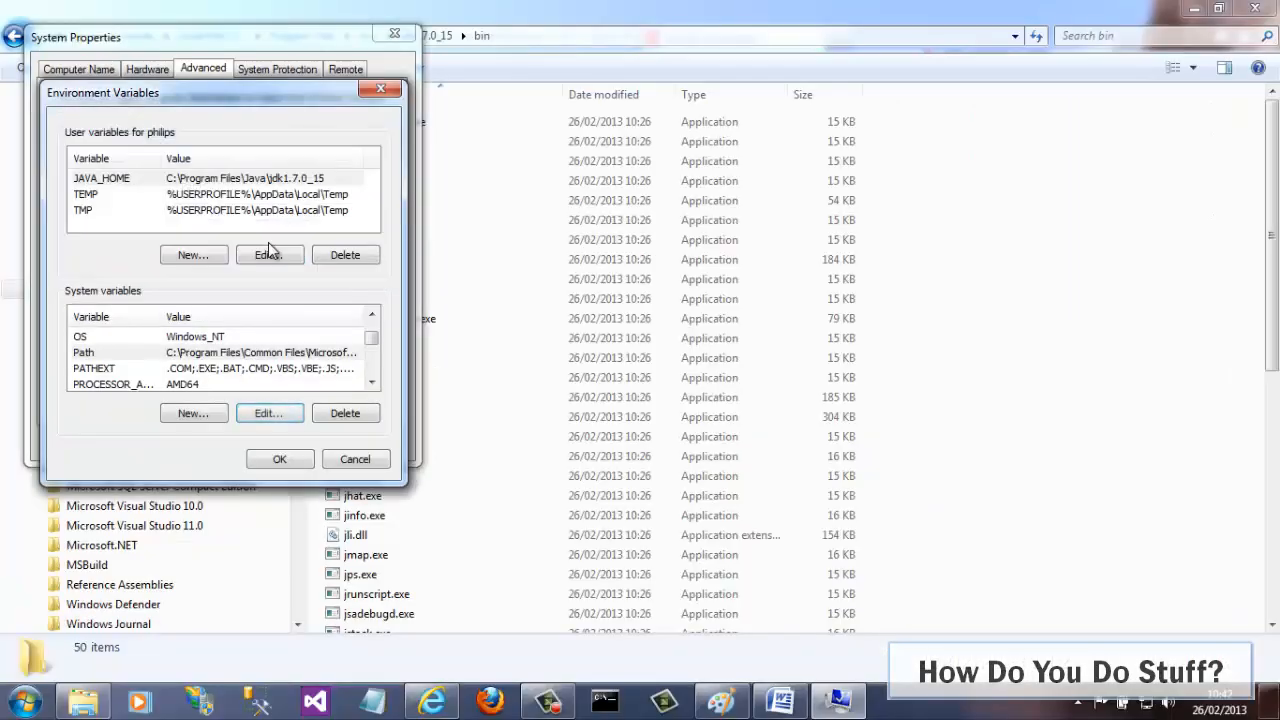
{"action": "left_click", "coordinate": [278, 459]}
{"action": "left_click", "coordinate": [222, 443]}
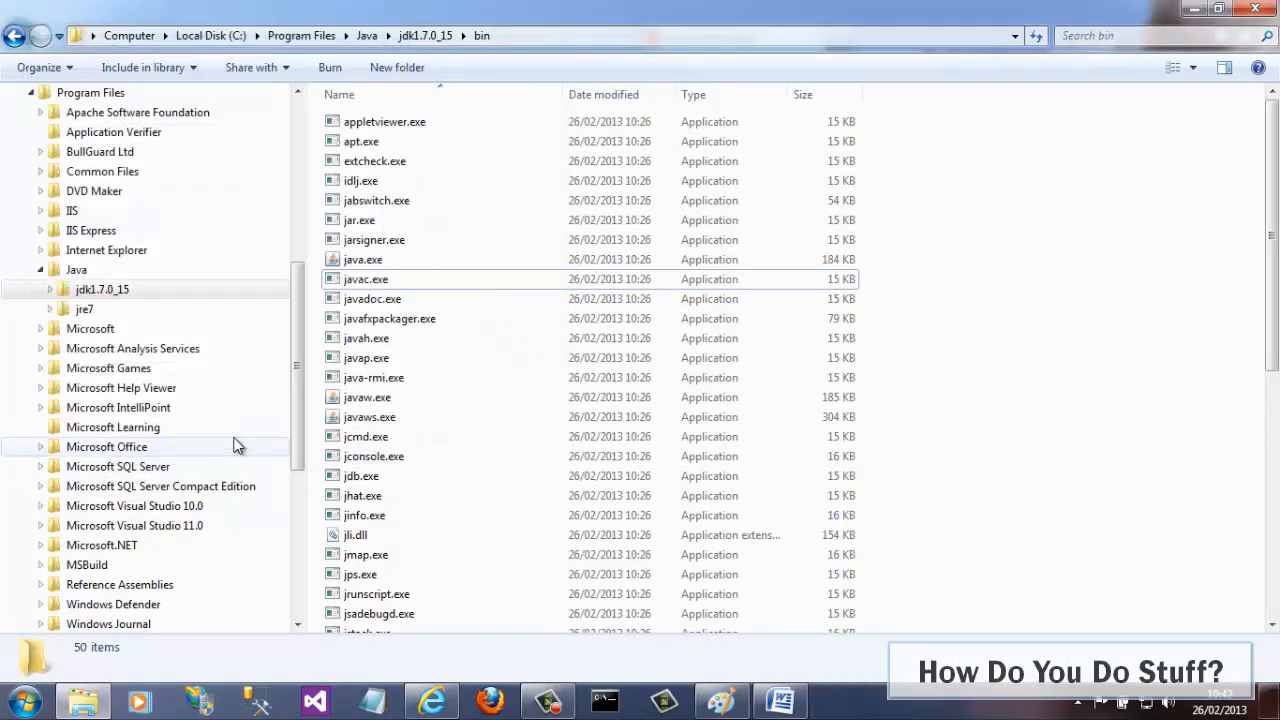
Switch to the Command Prompt and check the Java installation by running java -version and javac -version
{"action": "left_click", "coordinate": [604, 701]}
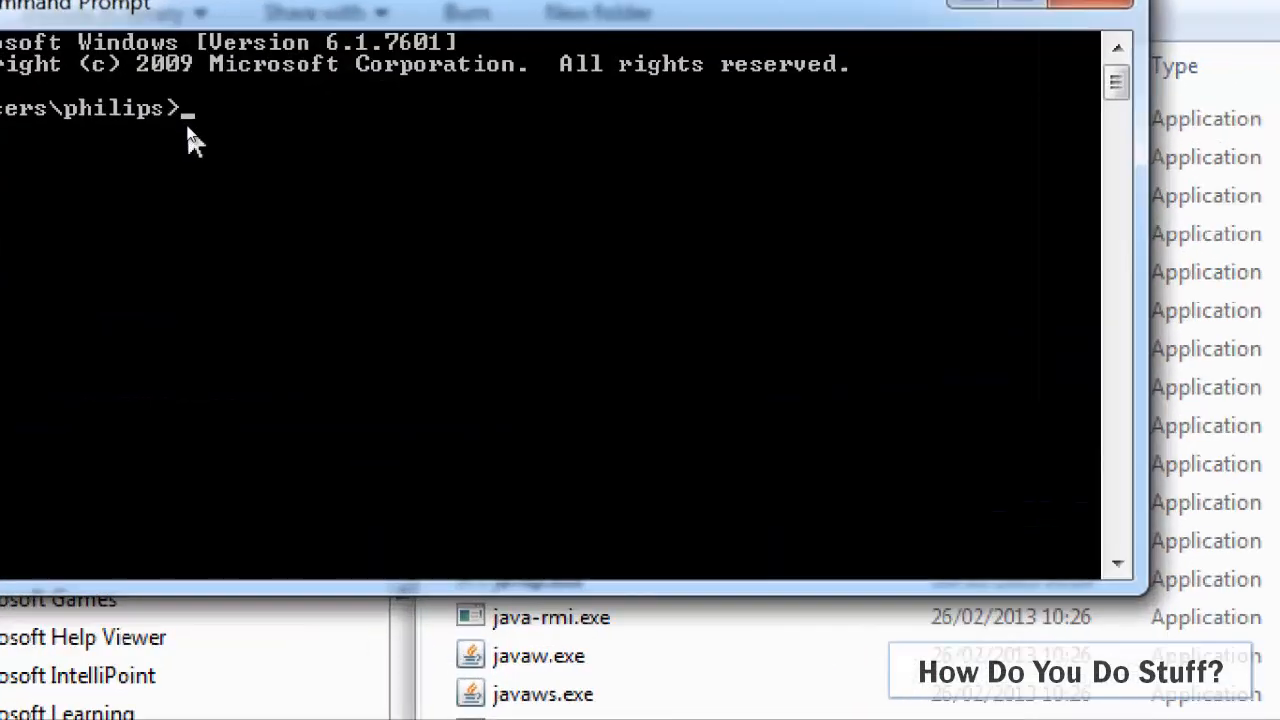
{"action": "type", "text": "java"}
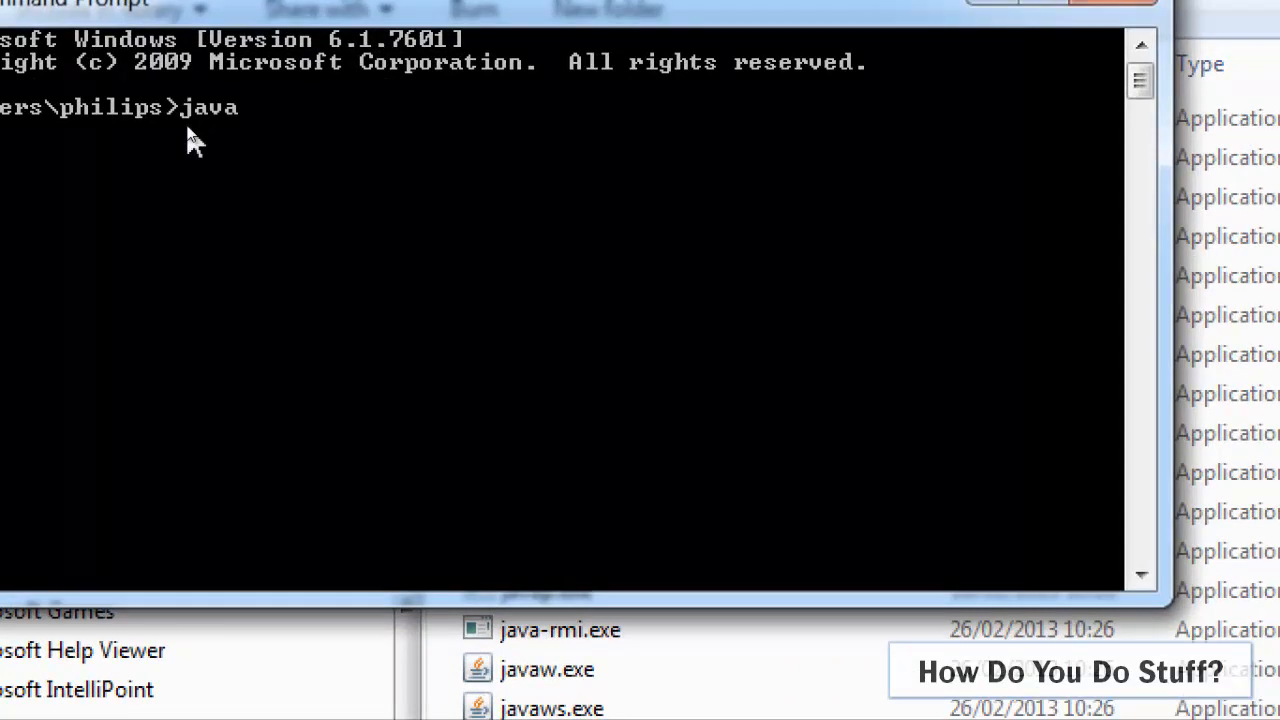
{"action": "type", "text": " -version"}
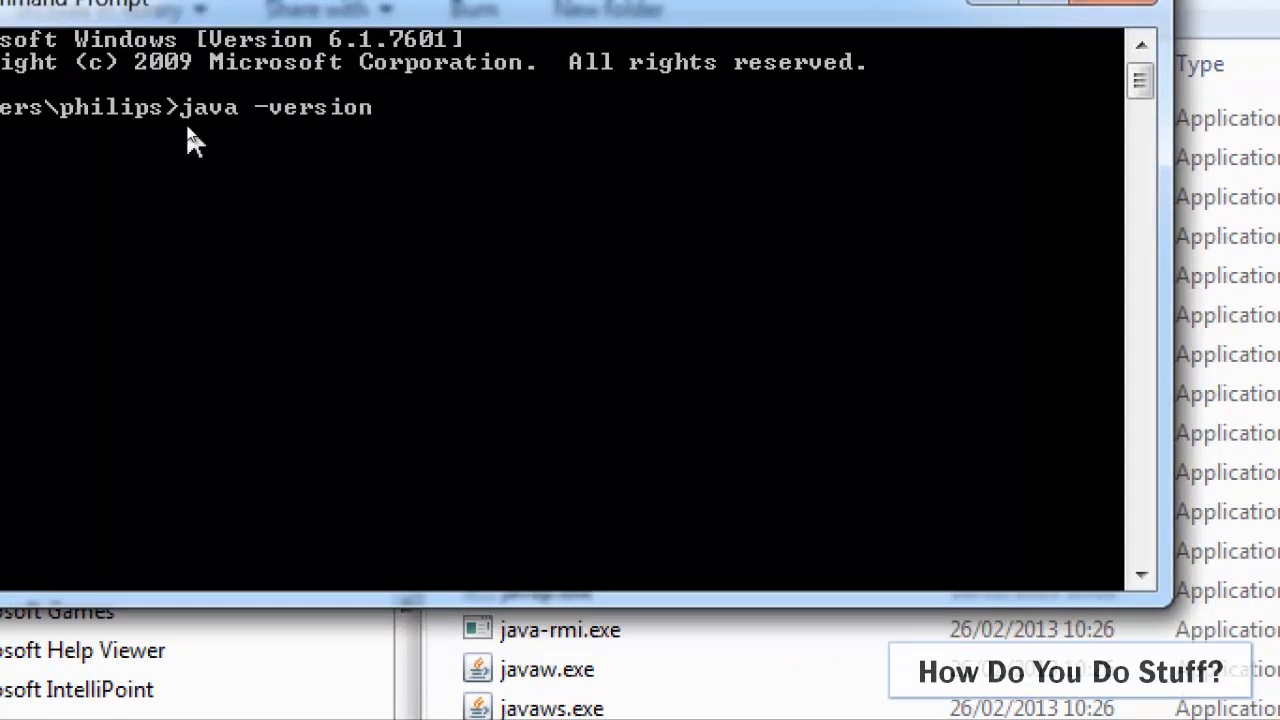
{"action": "key", "text": "Return"}
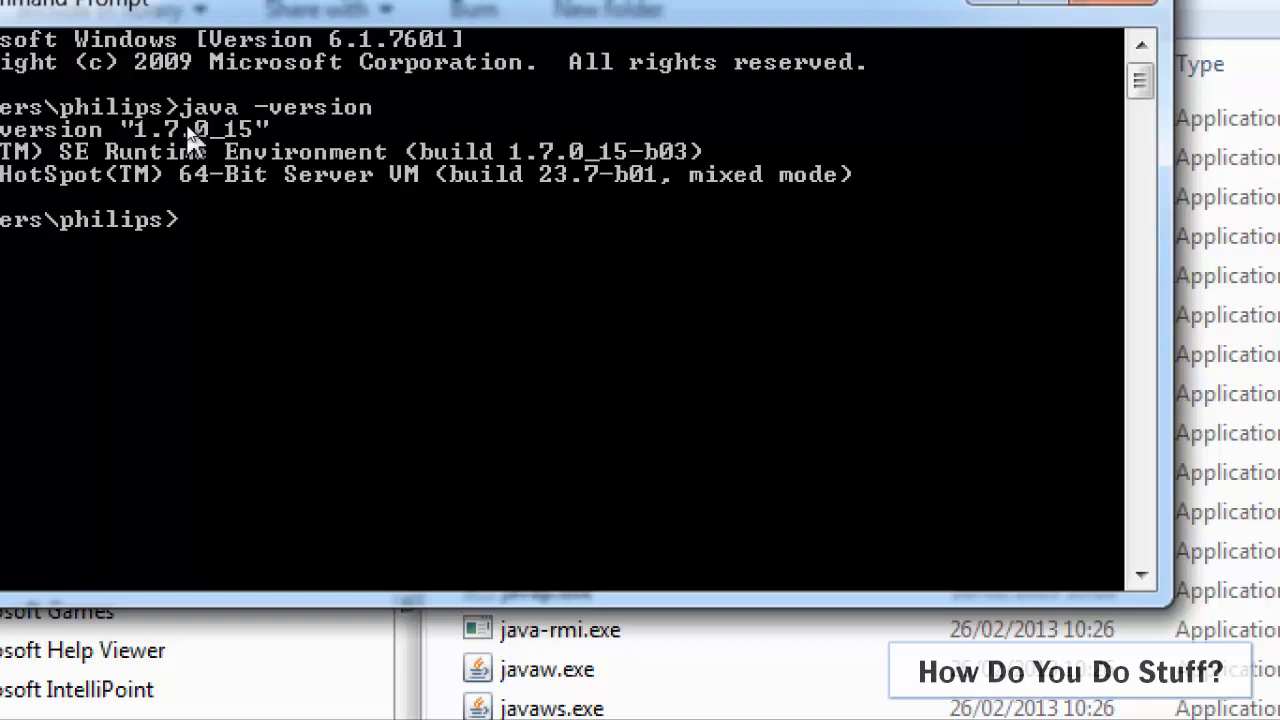
{"action": "type", "text": "javac -version"}
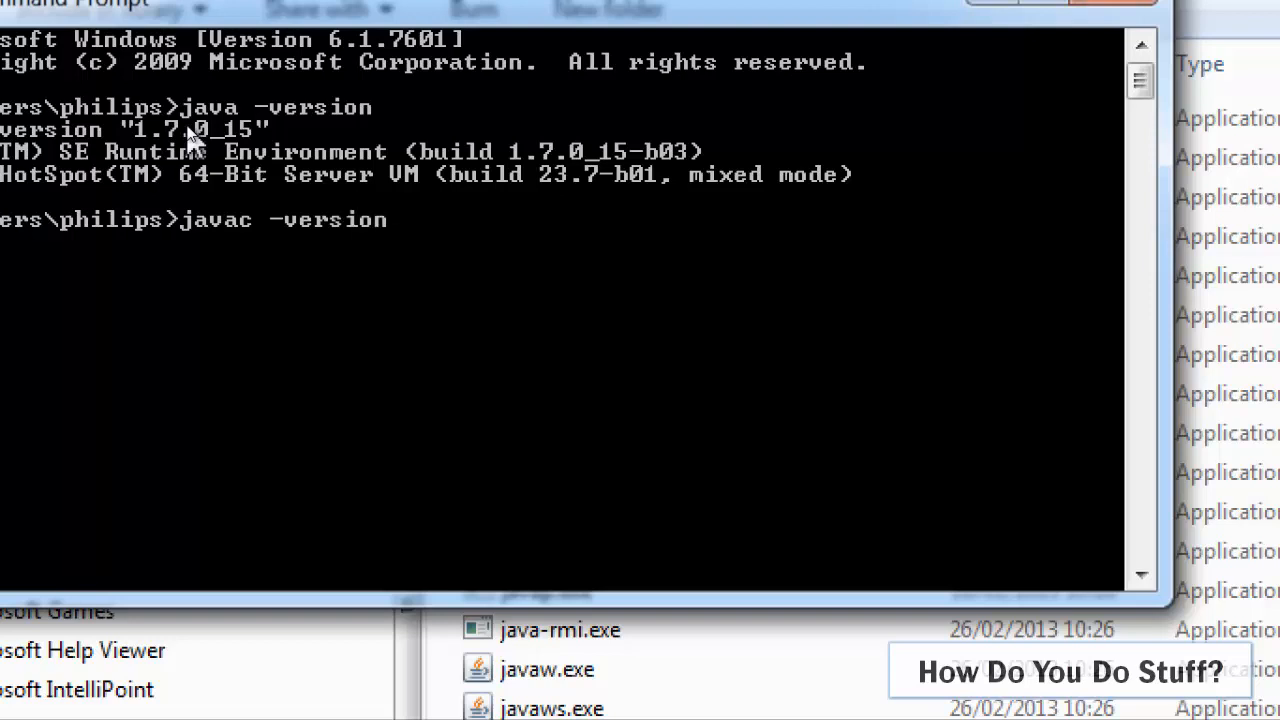
{"action": "key", "text": "Return"}
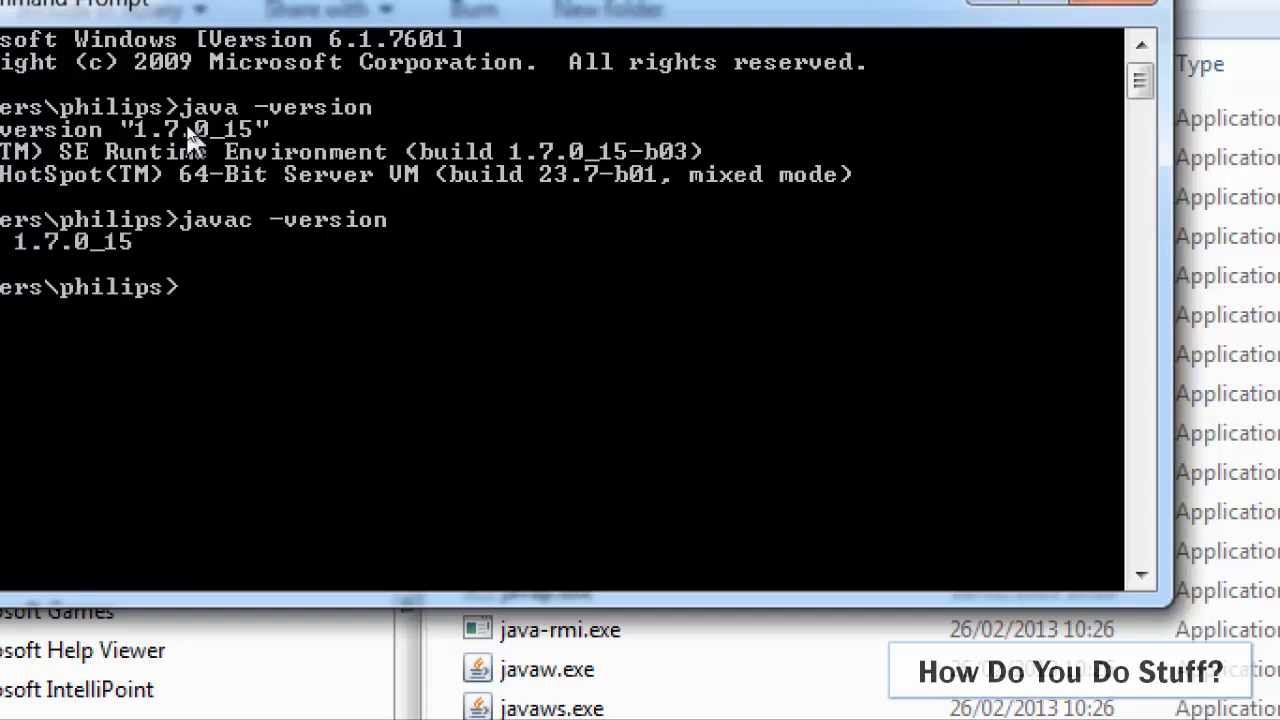